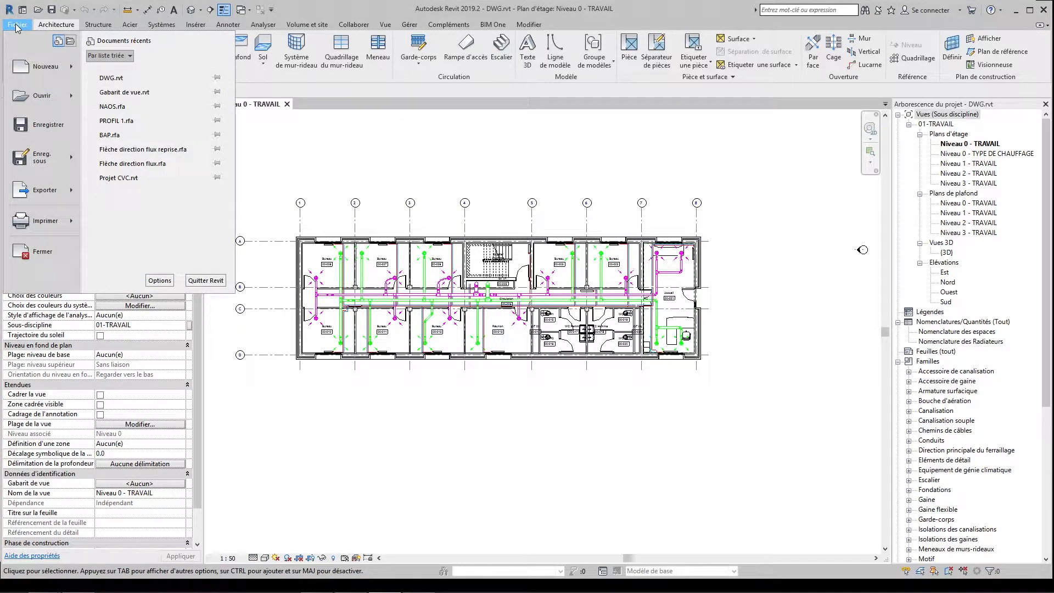
Start a CAD export of the current floor plan in DWG format
mouse_move(42, 191)
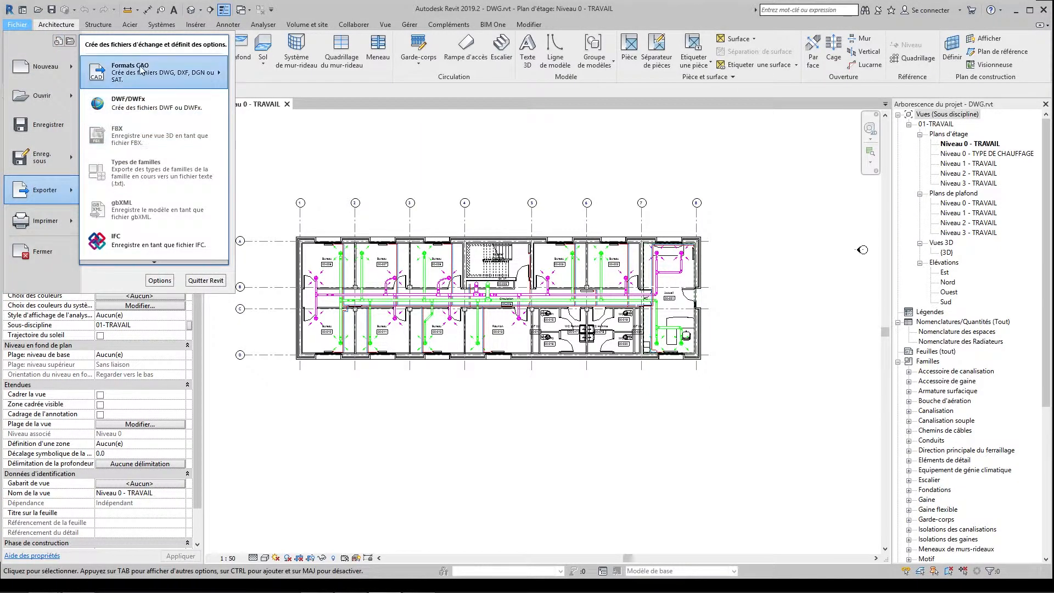
mouse_move(142, 70)
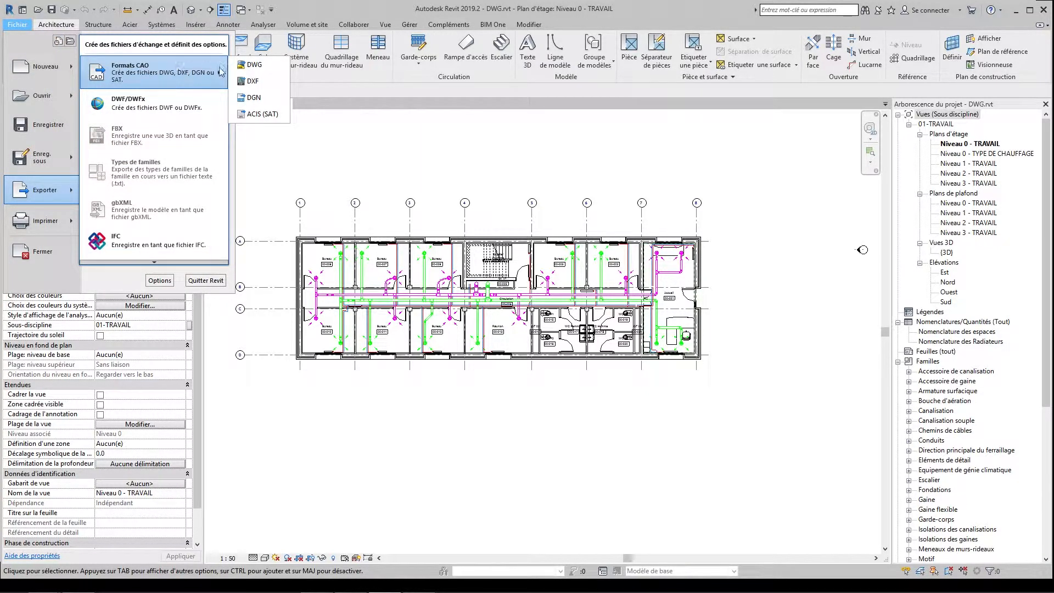
left_click(260, 67)
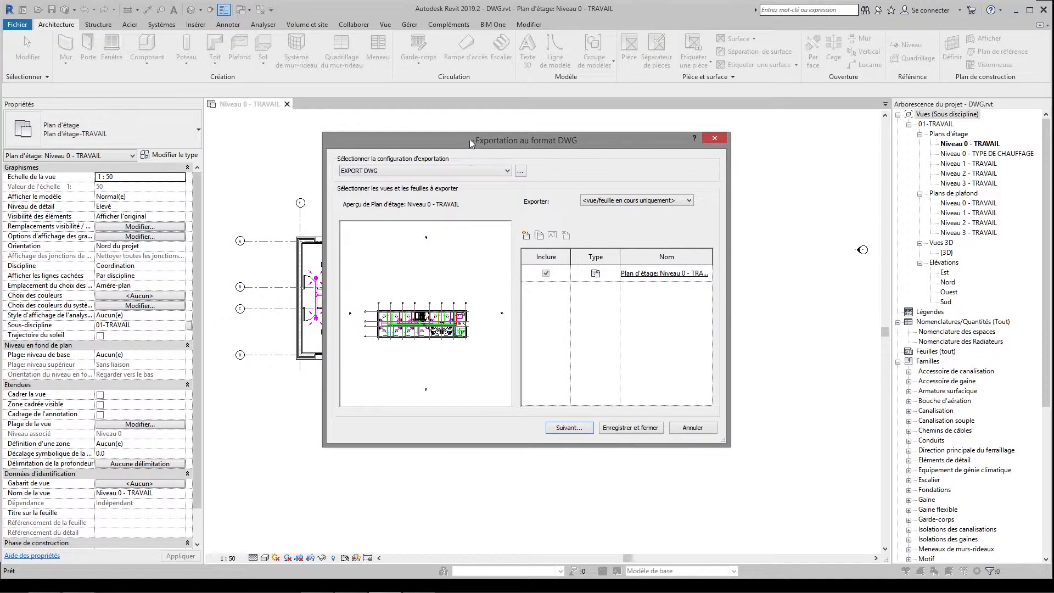
left_click_drag(470, 139, 456, 128)
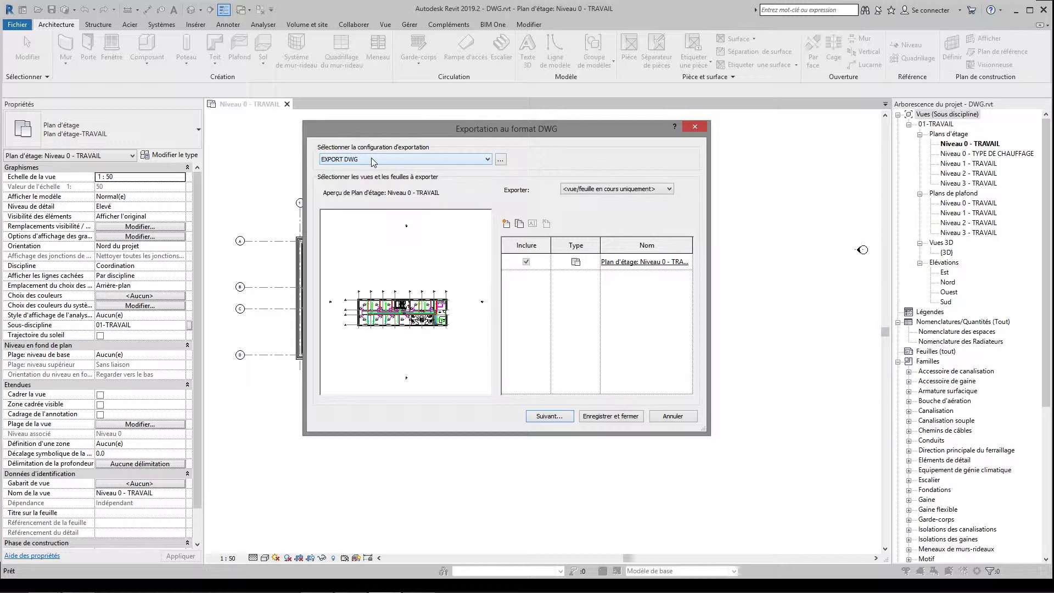
Examine the available choices for which views or sheets to export
left_click(593, 190)
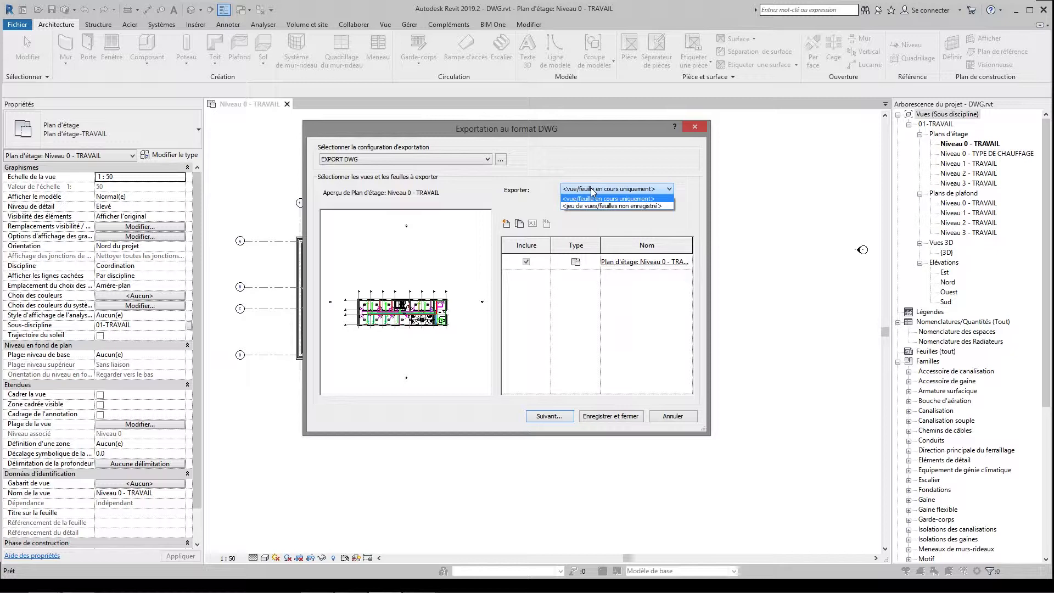
left_click(541, 200)
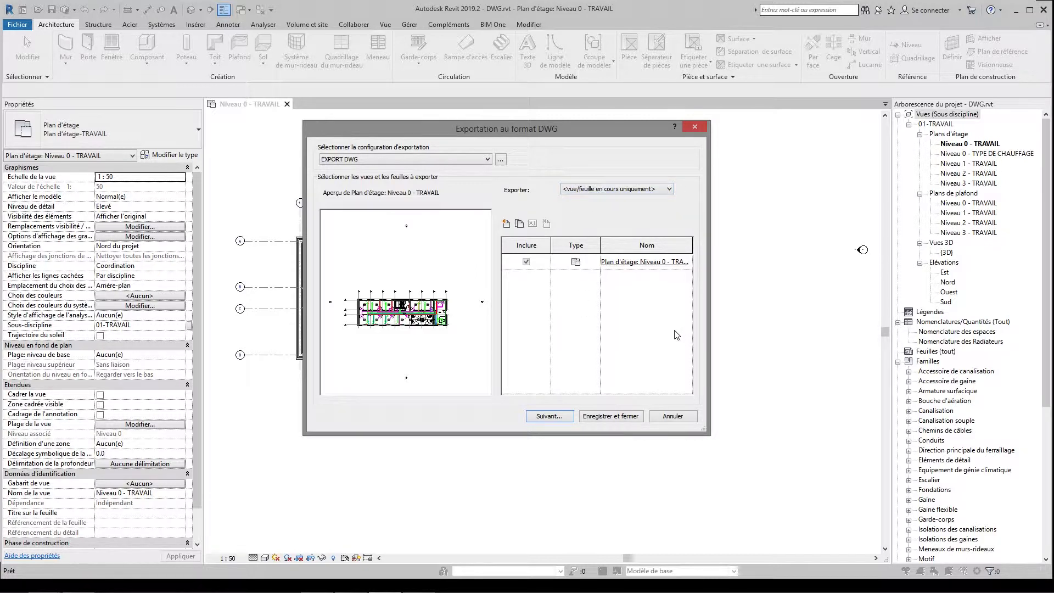
left_click(964, 160)
left_click(969, 214)
Try the unsaved view/sheet set as export scope, check its list filters, and restore the scope to the current view/sheet only
left_click(619, 190)
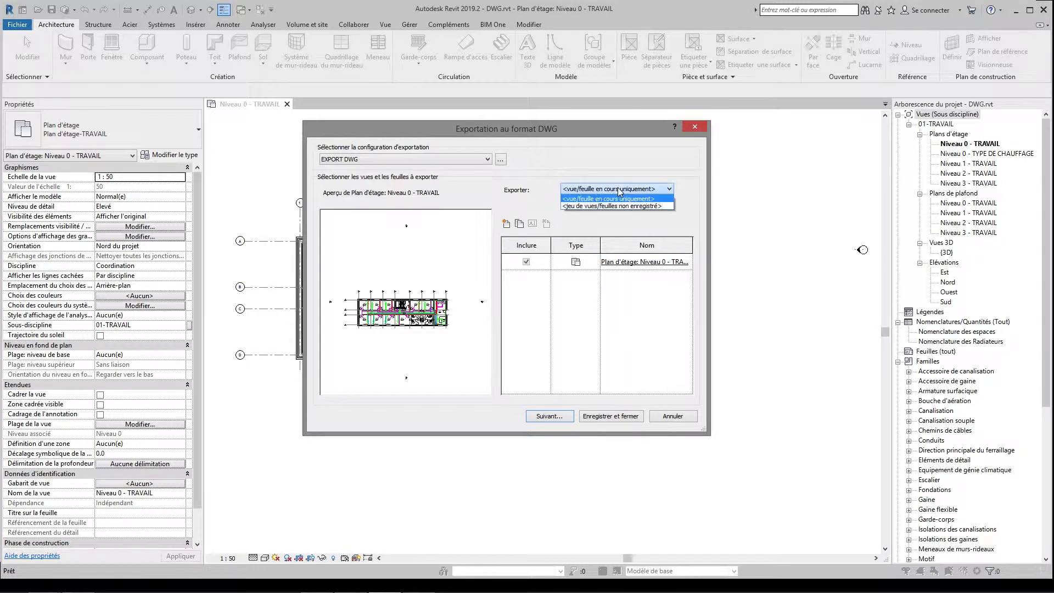
left_click(595, 206)
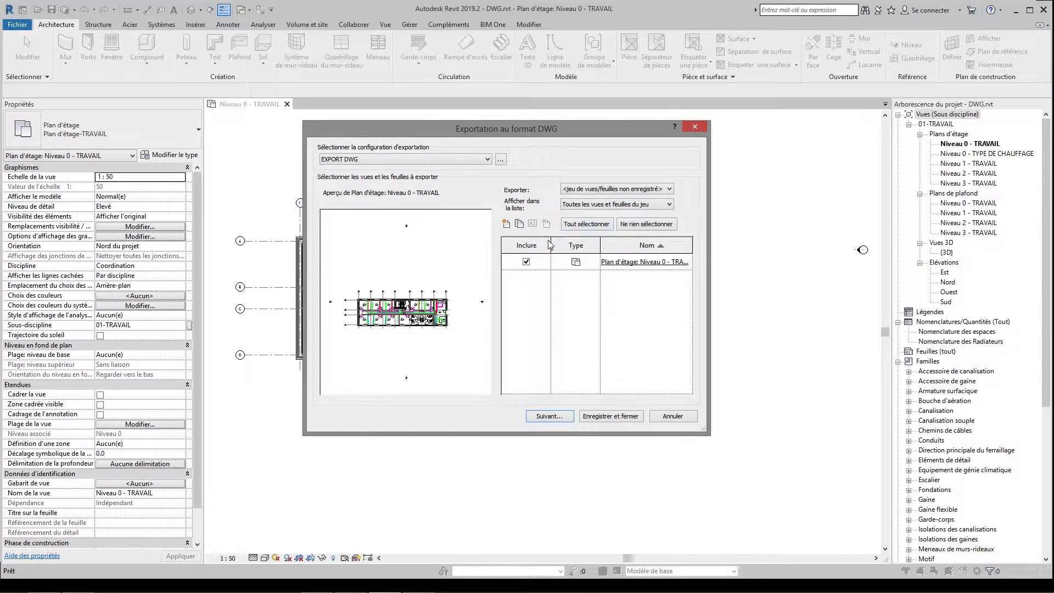
left_click(579, 207)
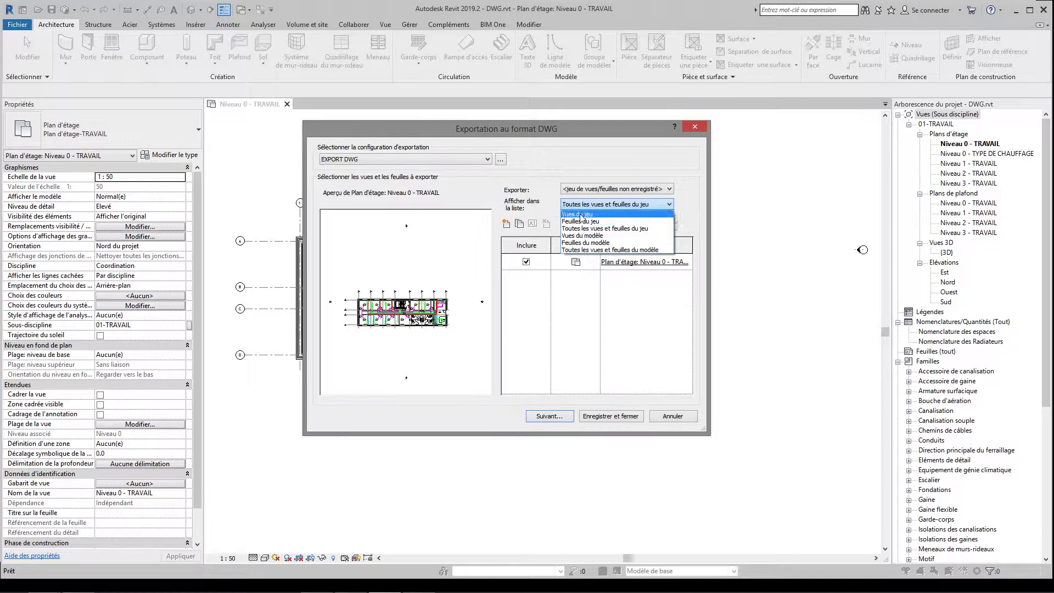
left_click(542, 210)
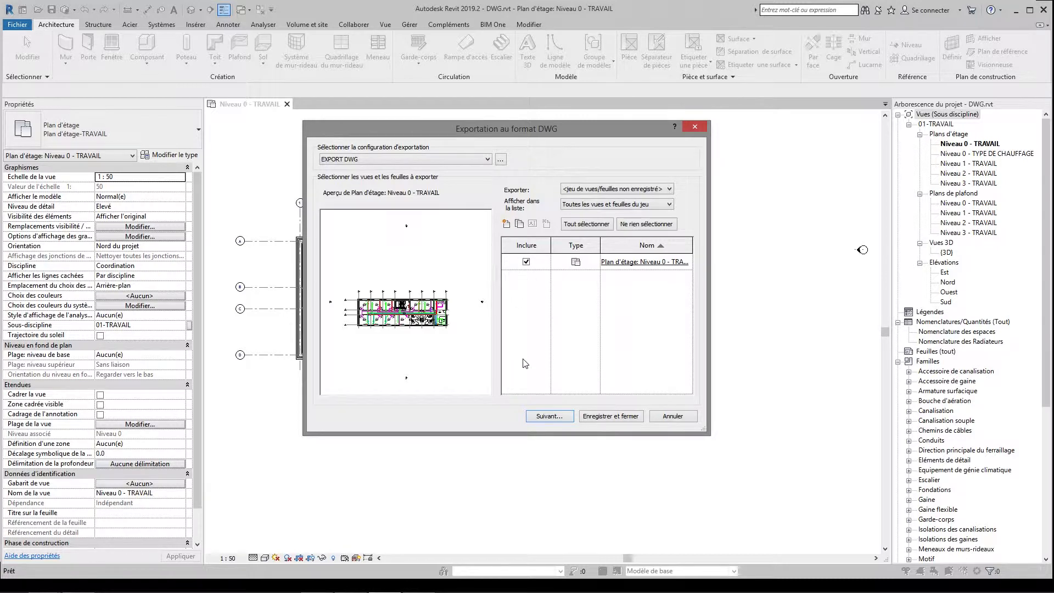
left_click(597, 189)
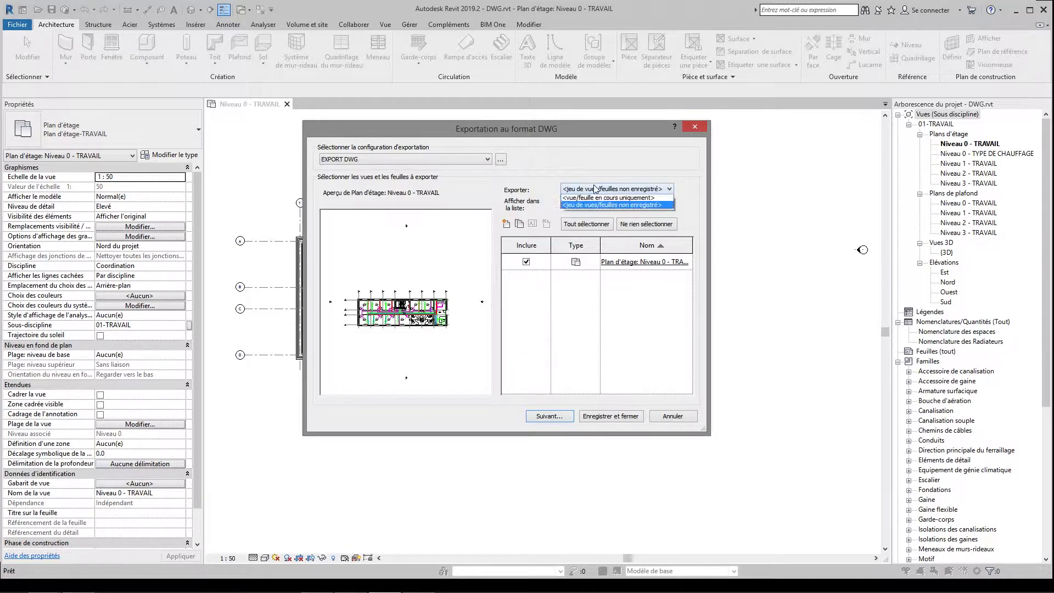
left_click(589, 199)
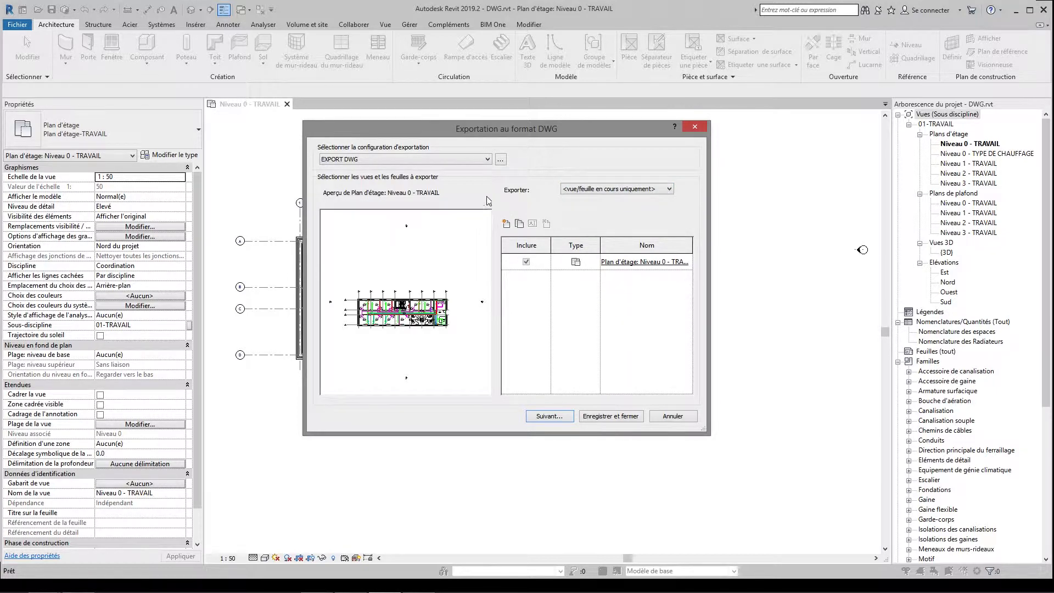
Keep the EXPORT DWG configuration selected and open its settings for editing
left_click(430, 157)
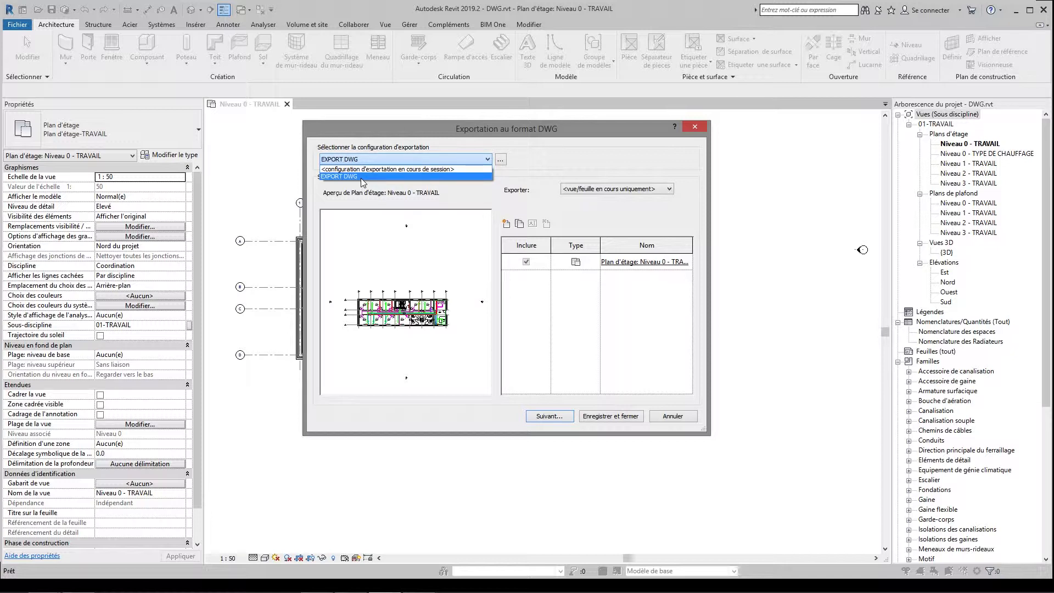
left_click(537, 168)
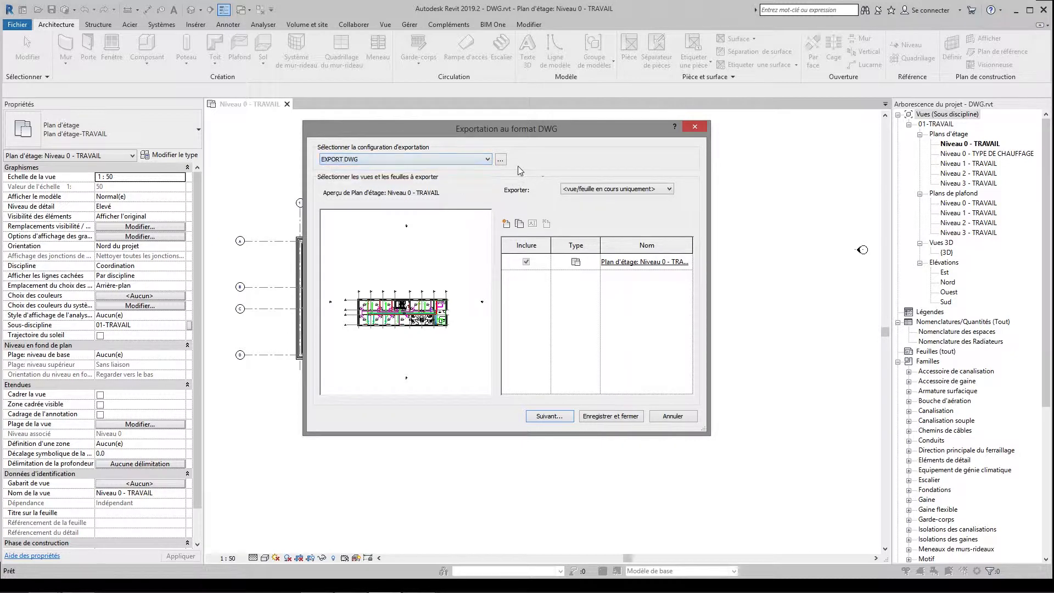
left_click(500, 162)
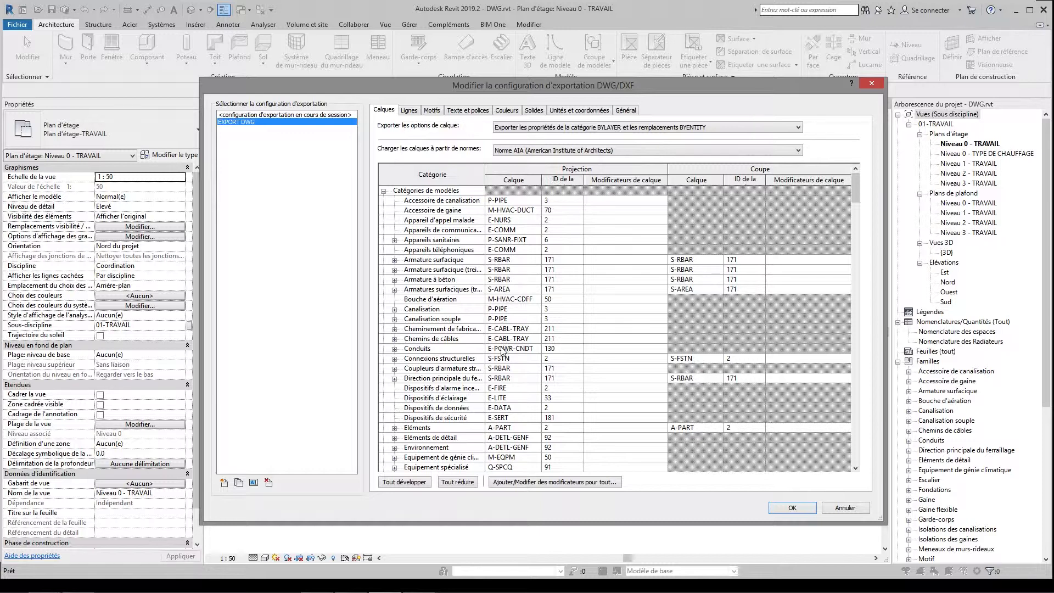
Expand the Gaine category in the layer table and widen the projection Calque column to show full layer names
left_click(460, 358)
scroll(460, 359, "down", 3)
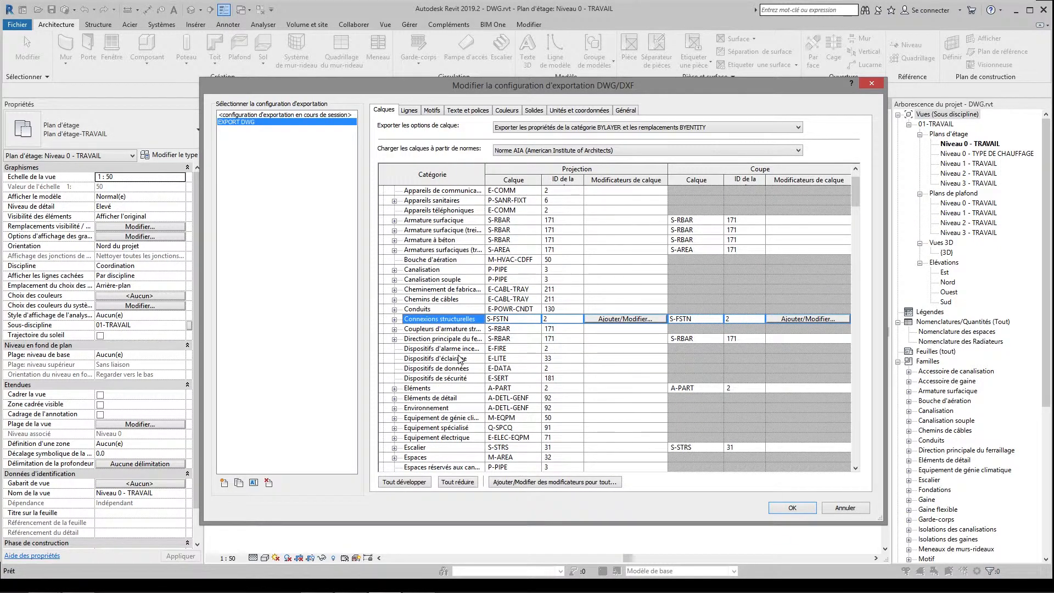
scroll(460, 359, "down", 3)
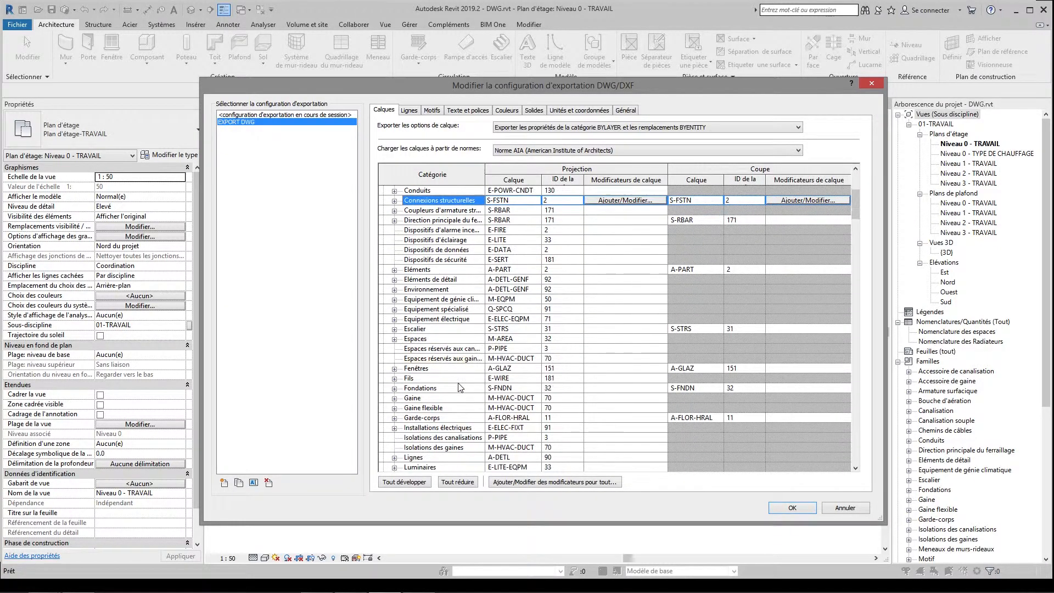
left_click(428, 398)
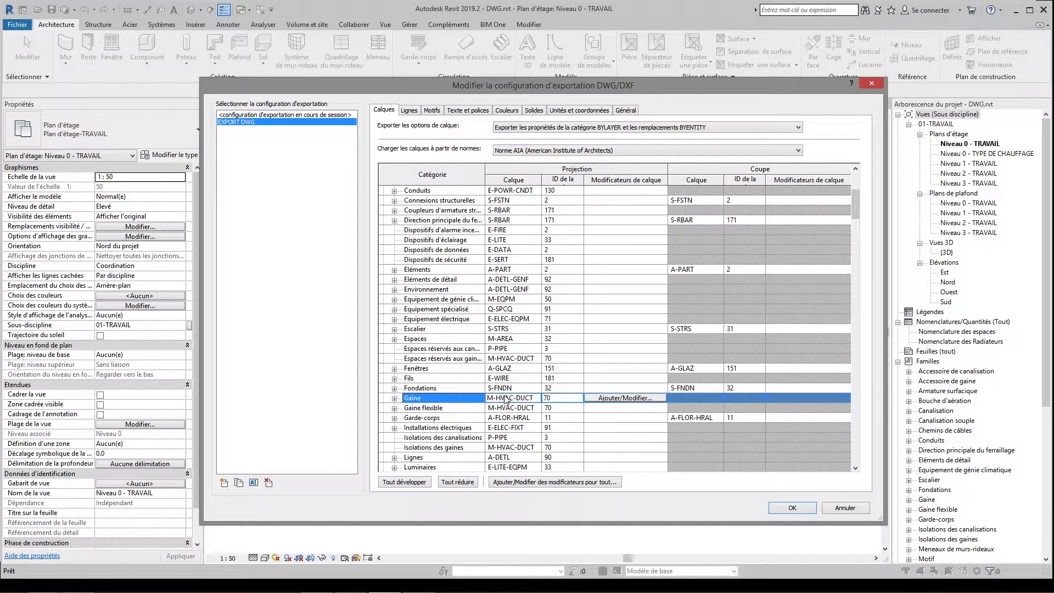
left_click(395, 399)
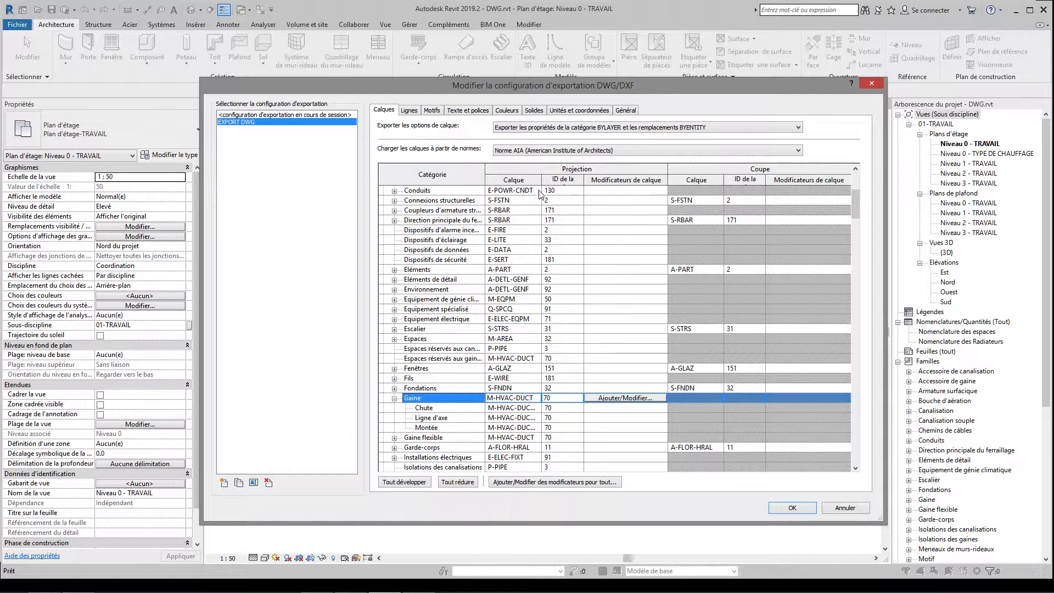
left_click_drag(542, 182, 576, 179)
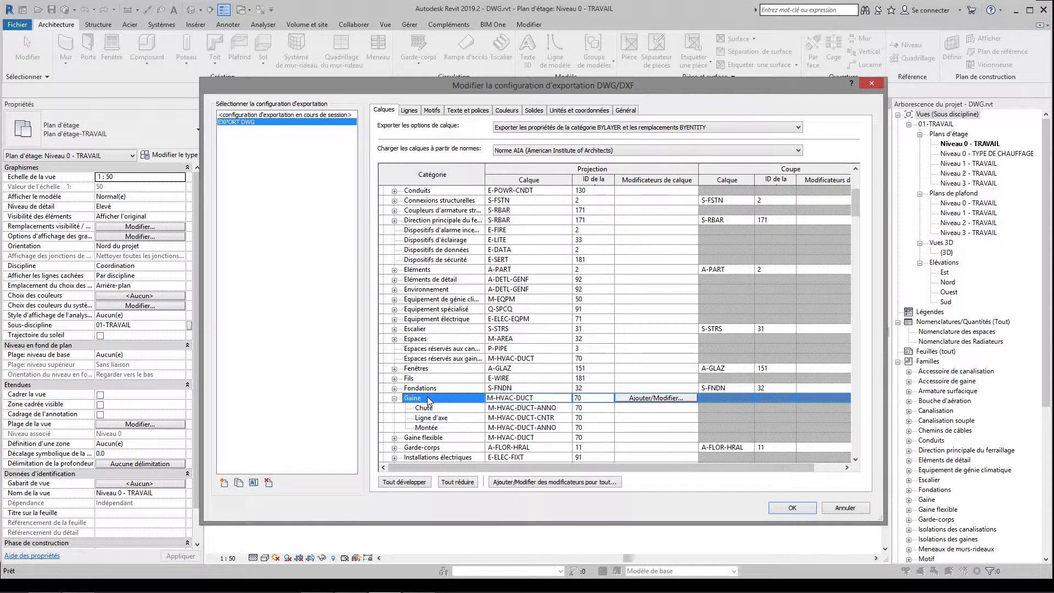
Examine the projection layers assigned to Gaine and its Chute and Montée subcategories, along with the layer modifiers column
left_click(541, 398)
left_click(524, 409)
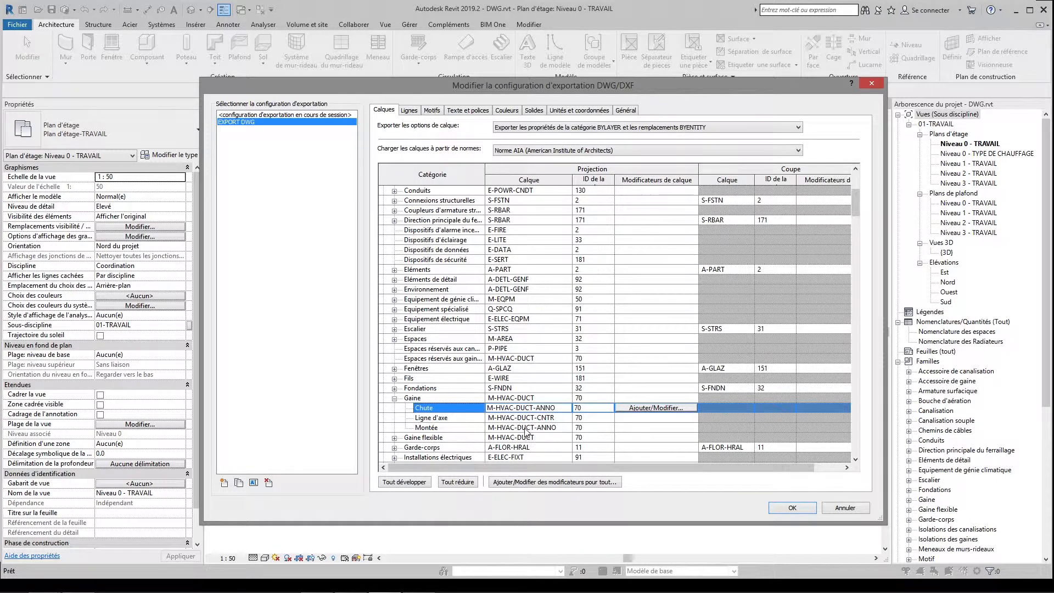
left_click(527, 428)
left_click(522, 409)
left_click(624, 398)
left_click(648, 183)
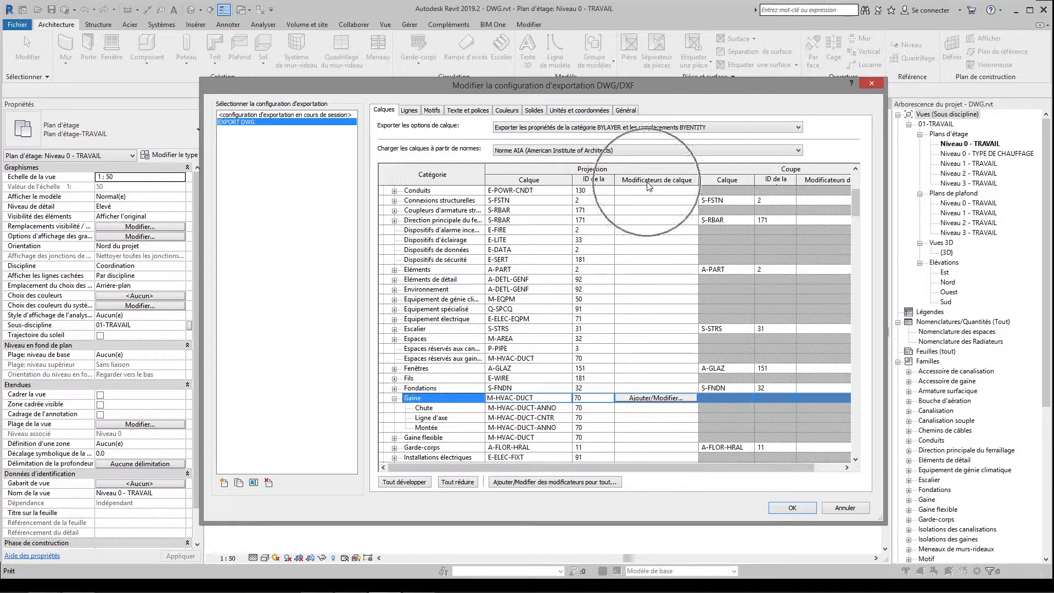
Try adding the {Type de système} modifier ahead of {Gaine} in the duct layer name, and cancel the modifier changes
left_click(641, 397)
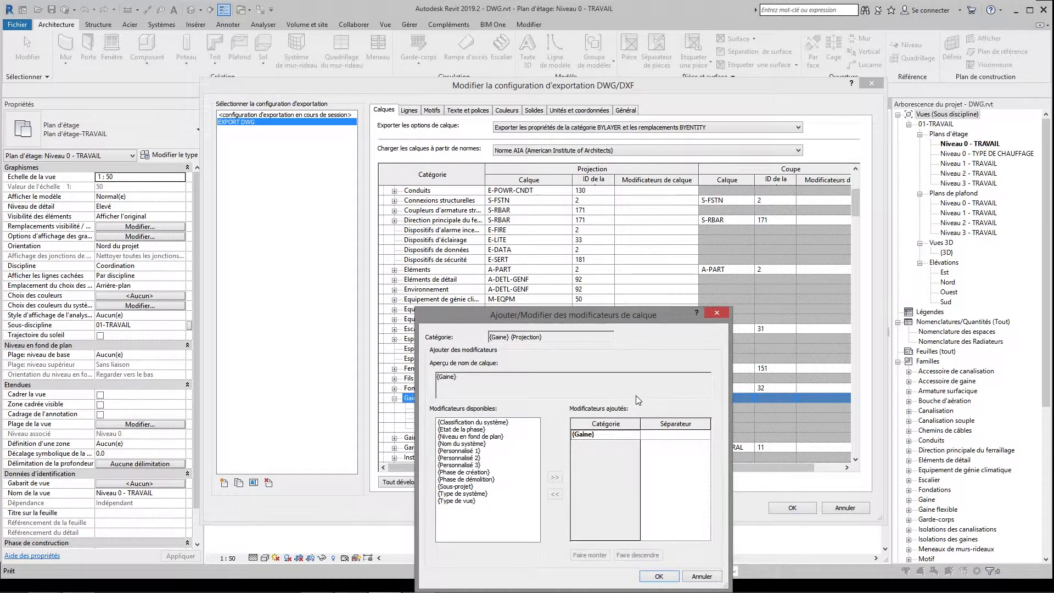
left_click_drag(622, 299, 650, 216)
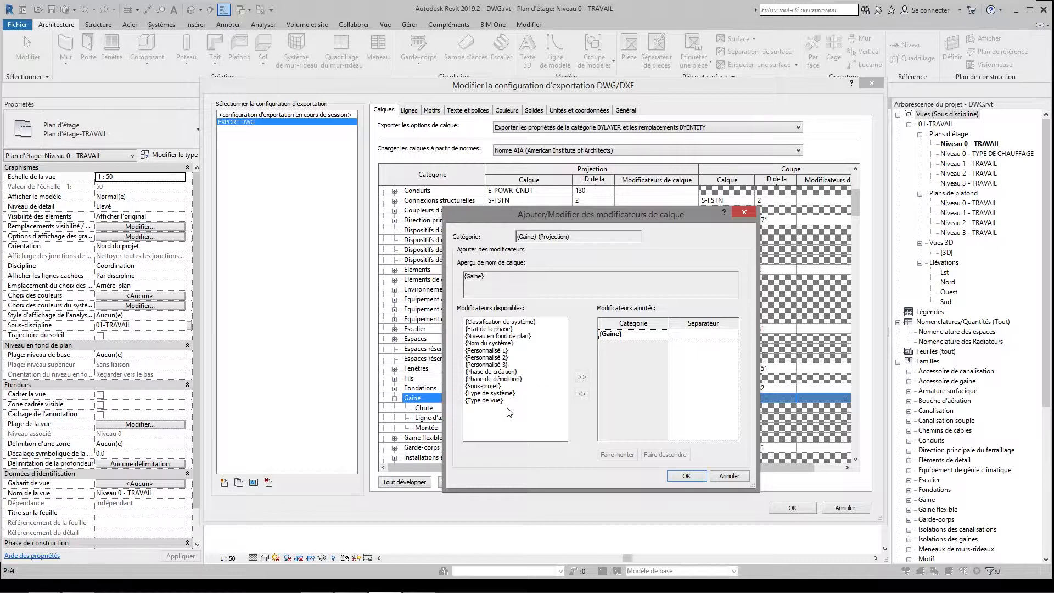
left_click(494, 394)
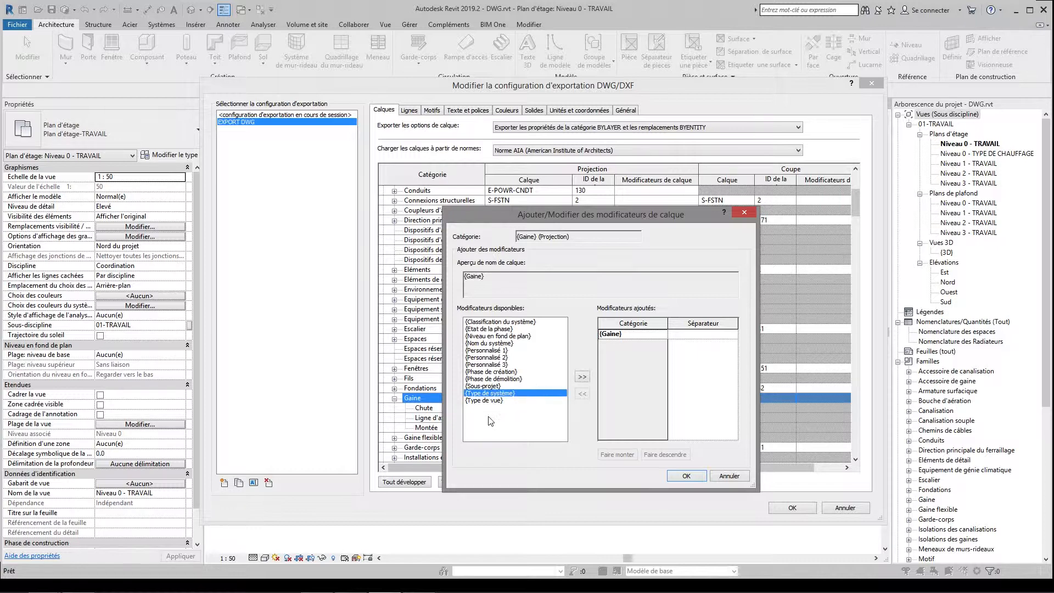
left_click(582, 377)
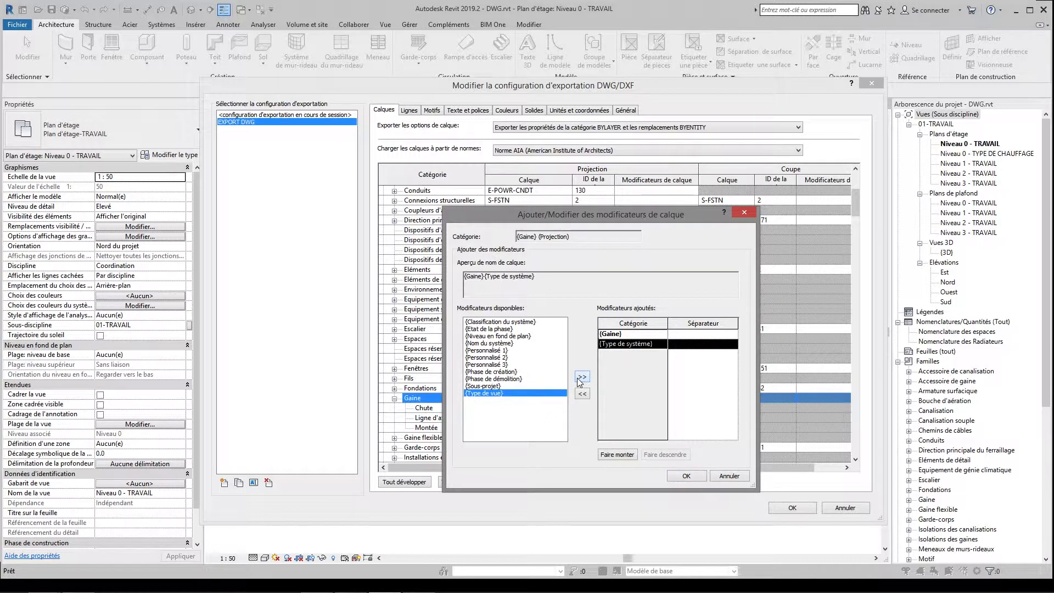
left_click(617, 455)
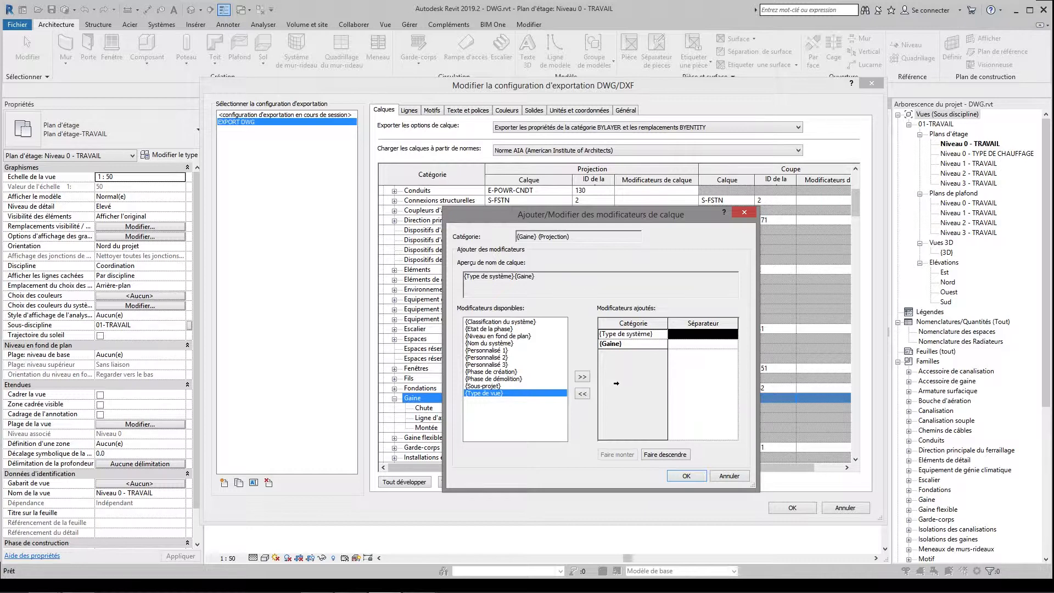
left_click(729, 476)
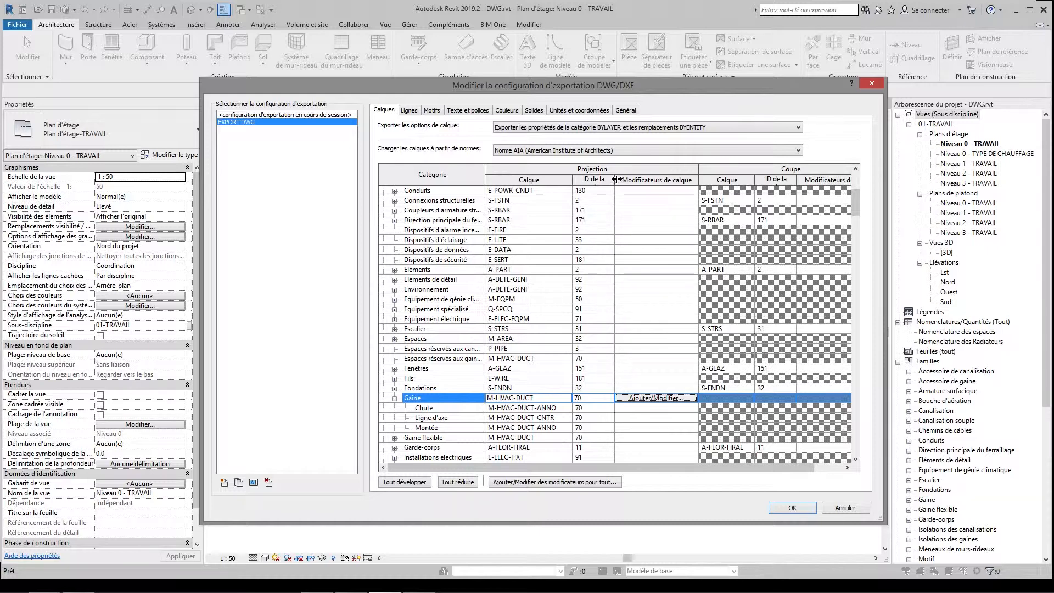
Compare the layer color ID column with the color export options, keeping colors as specified in the view (true color, RGB values)
left_click_drag(614, 180, 632, 179)
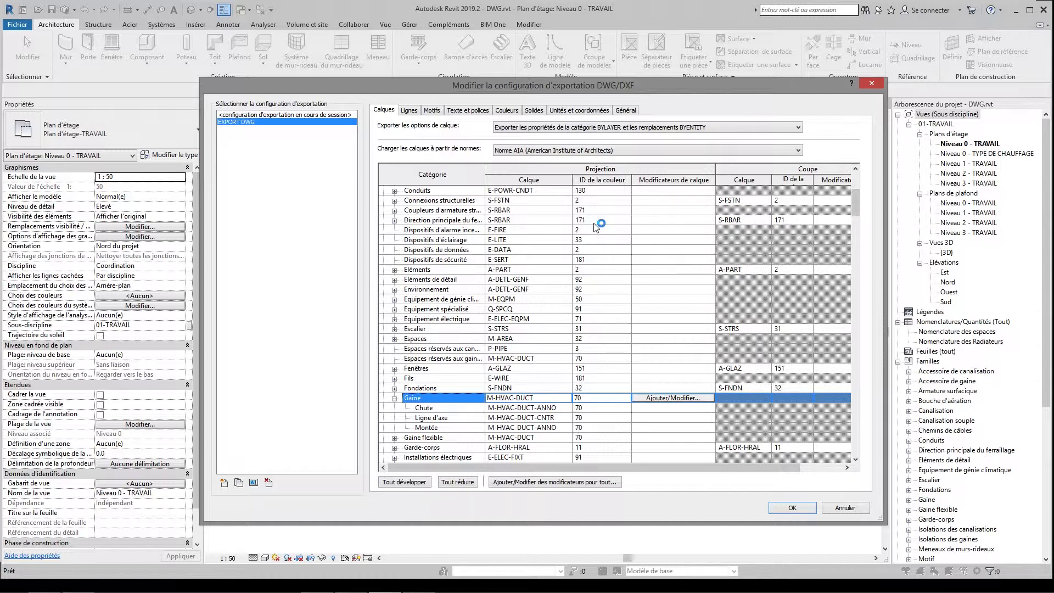
left_click(506, 111)
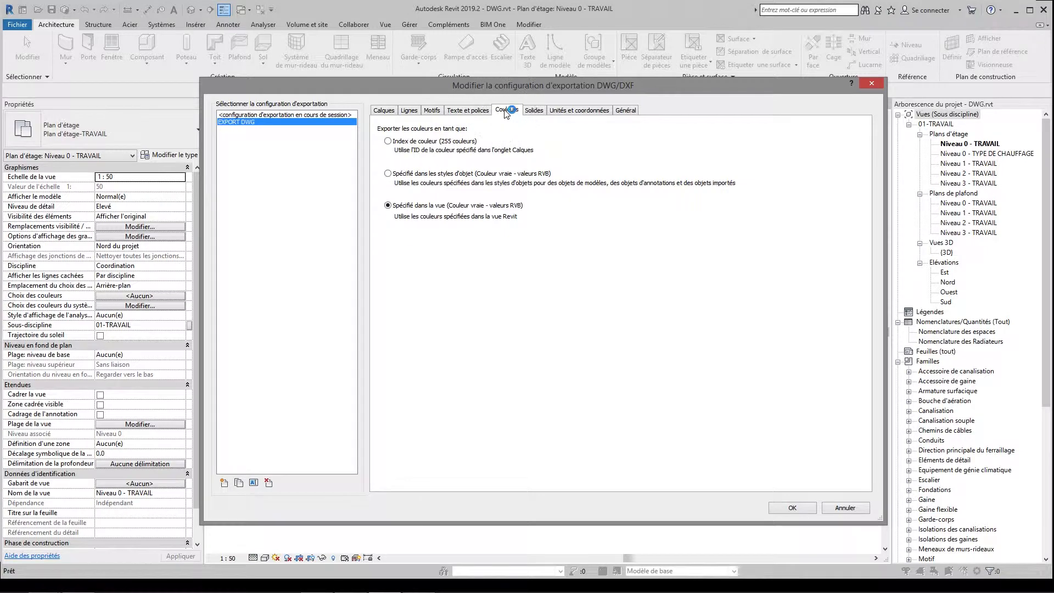
left_click(426, 207)
left_click(385, 110)
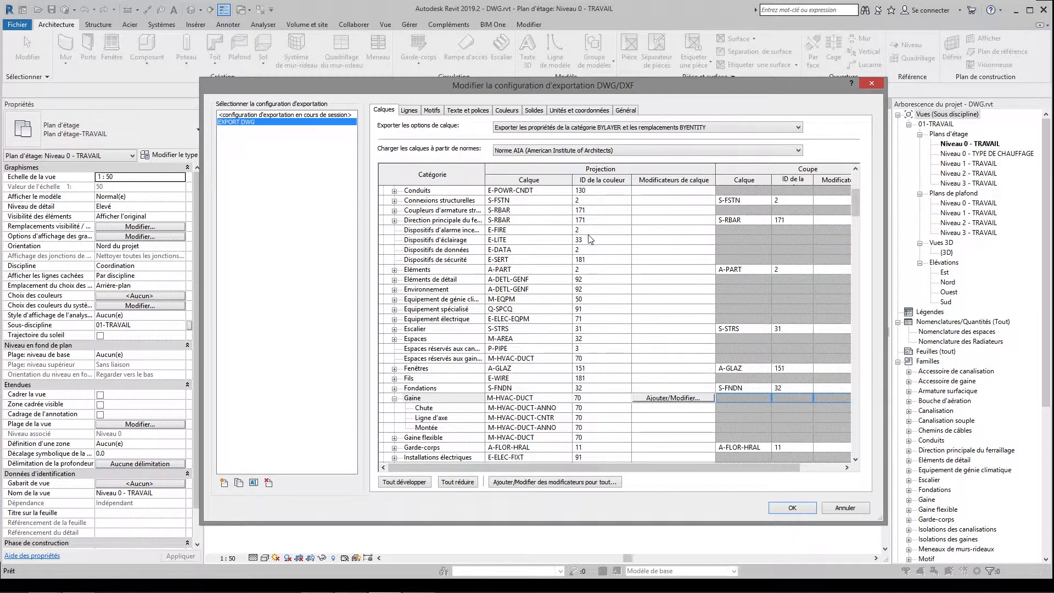
left_click(507, 111)
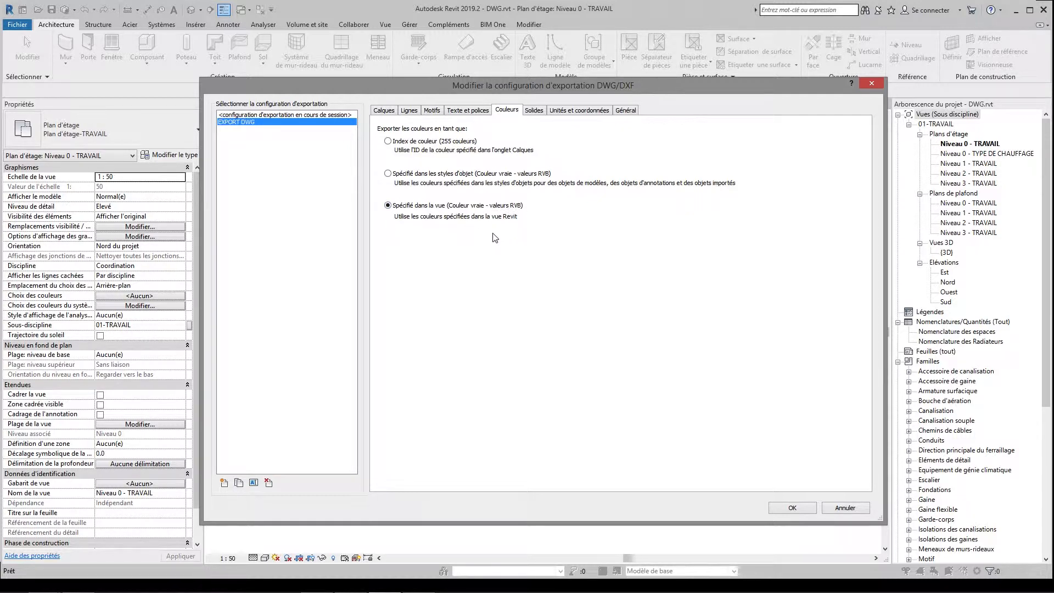
Examine the line pattern mapping and the DWG line types available for the Plein pattern, keeping automatic line type generation
left_click(409, 110)
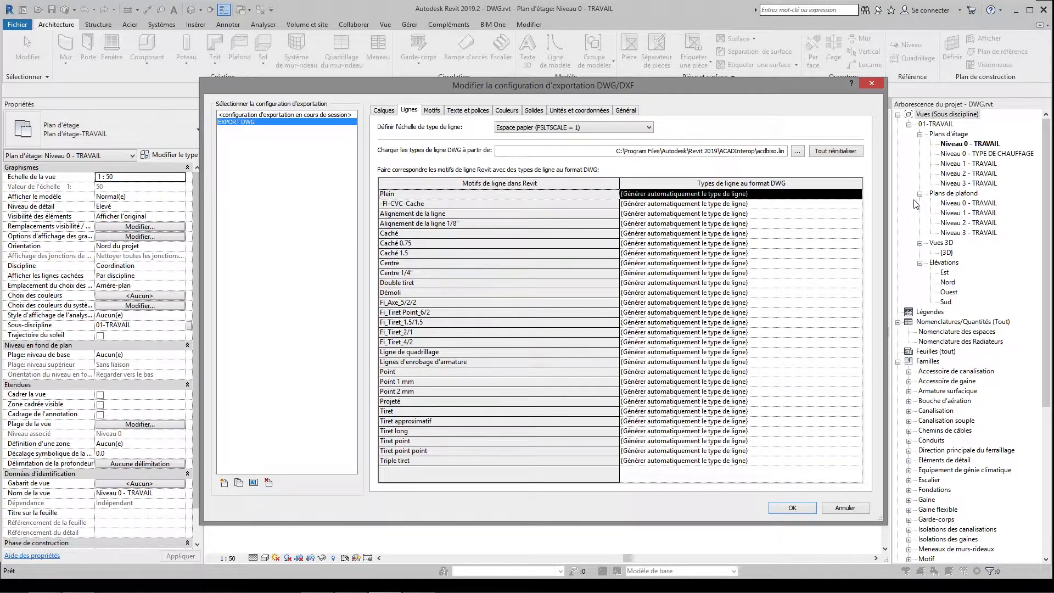
left_click(857, 194)
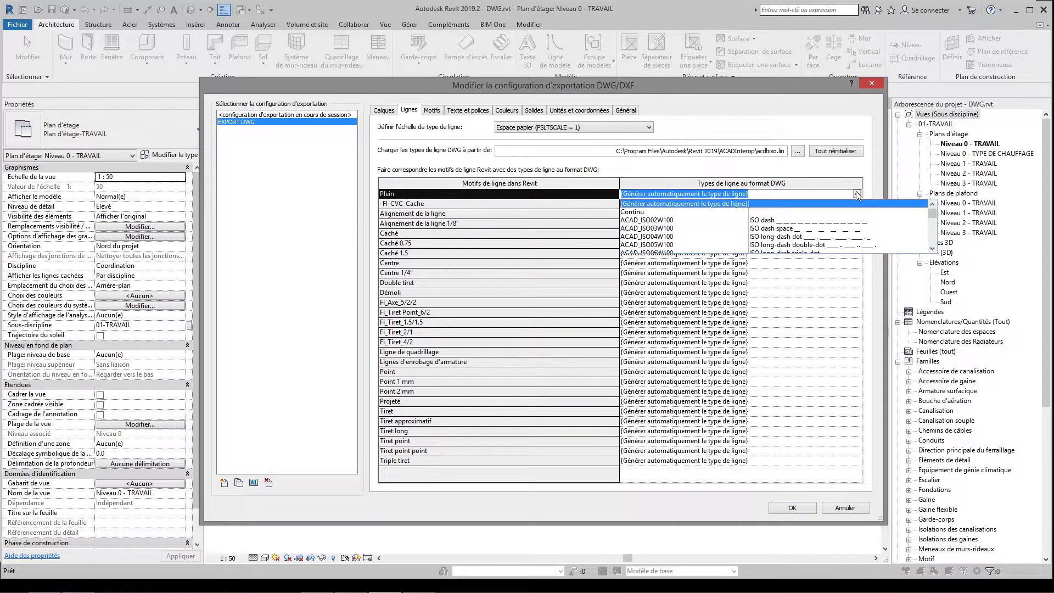
left_click(933, 249)
left_click(933, 249)
left_click(933, 249)
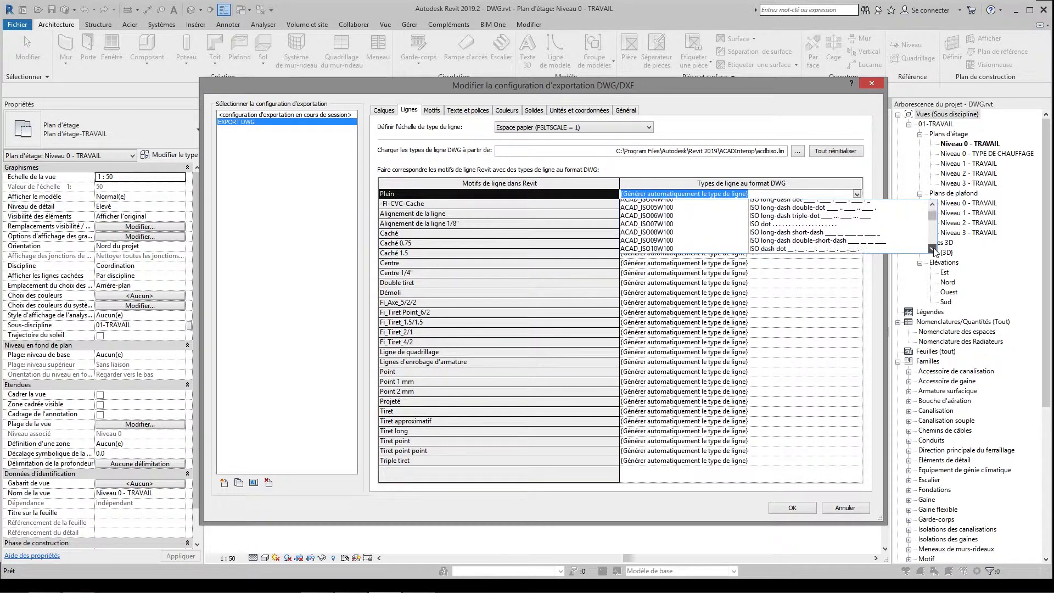
left_click(934, 249)
left_click(933, 249)
left_click(933, 249)
left_click(933, 249)
left_click(933, 249)
left_click(933, 249)
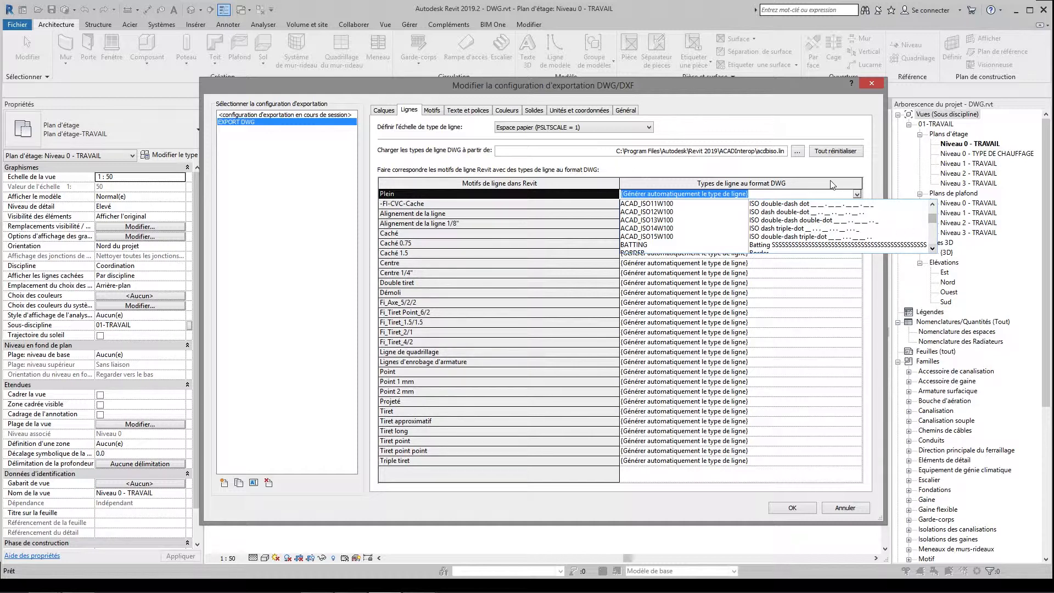
left_click(753, 171)
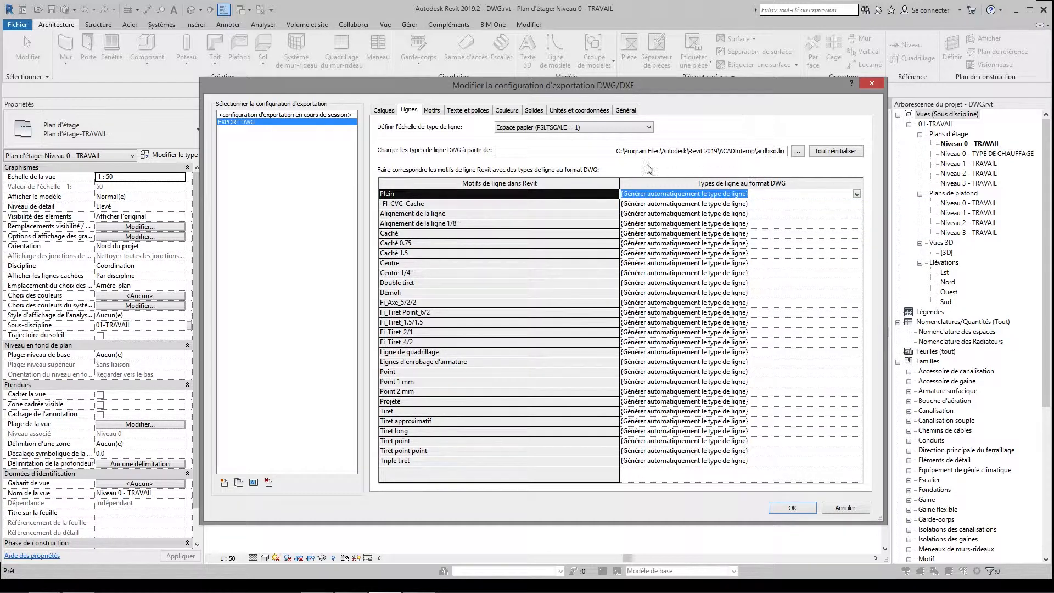
Review the hatch pattern and text font mappings, and compare the line and layer settings with the color export options
left_click(432, 110)
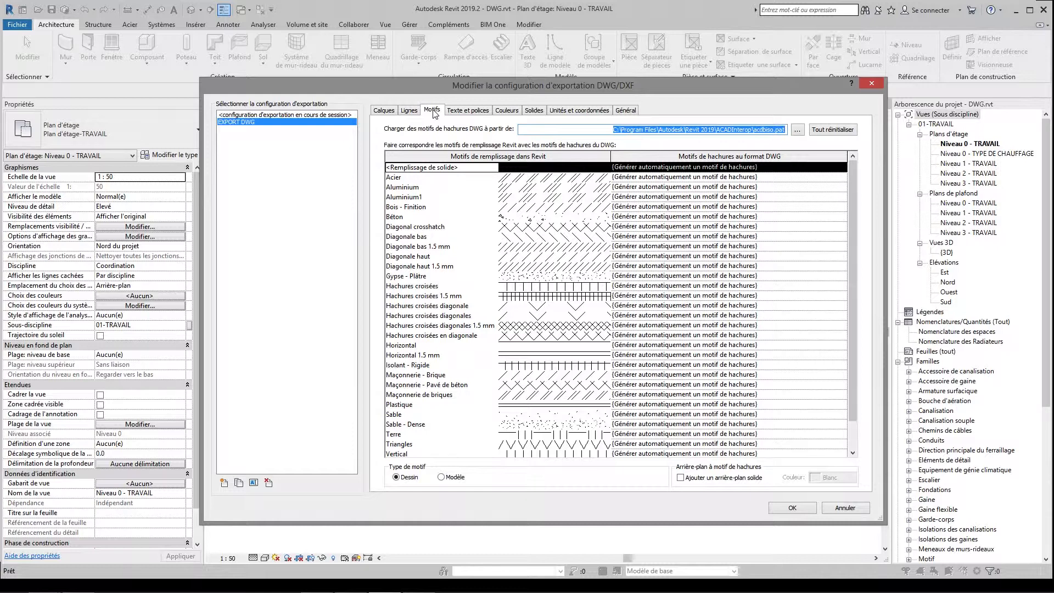
left_click(468, 110)
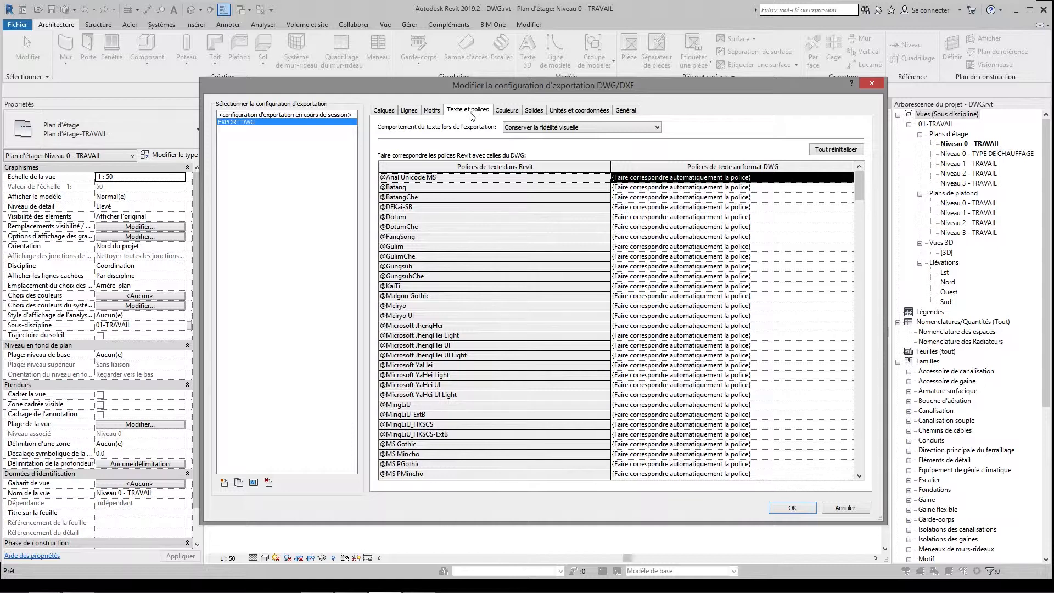
left_click(515, 111)
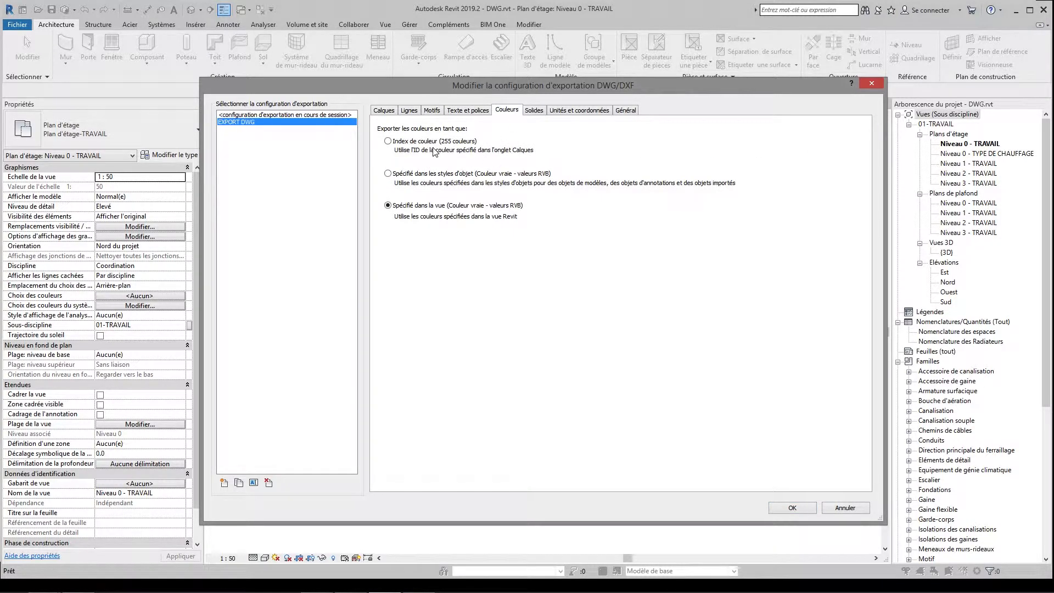
left_click(410, 110)
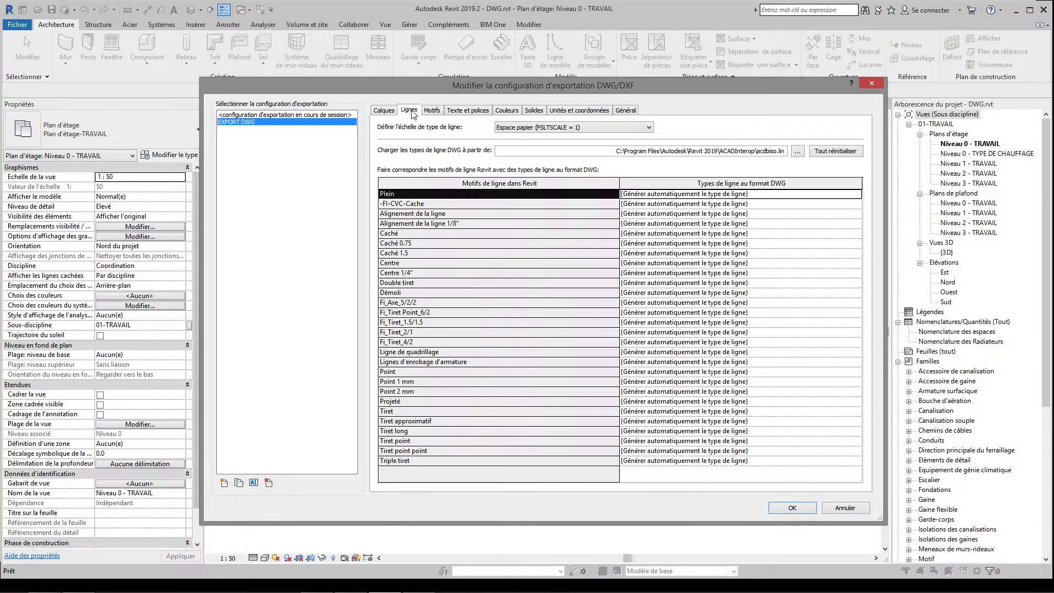
left_click(384, 111)
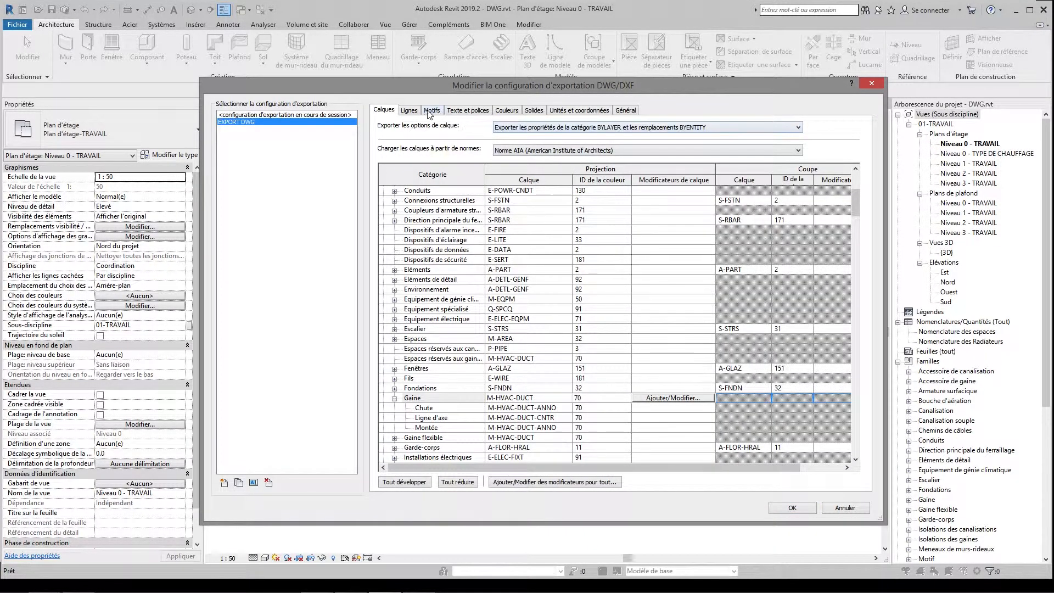
left_click(502, 112)
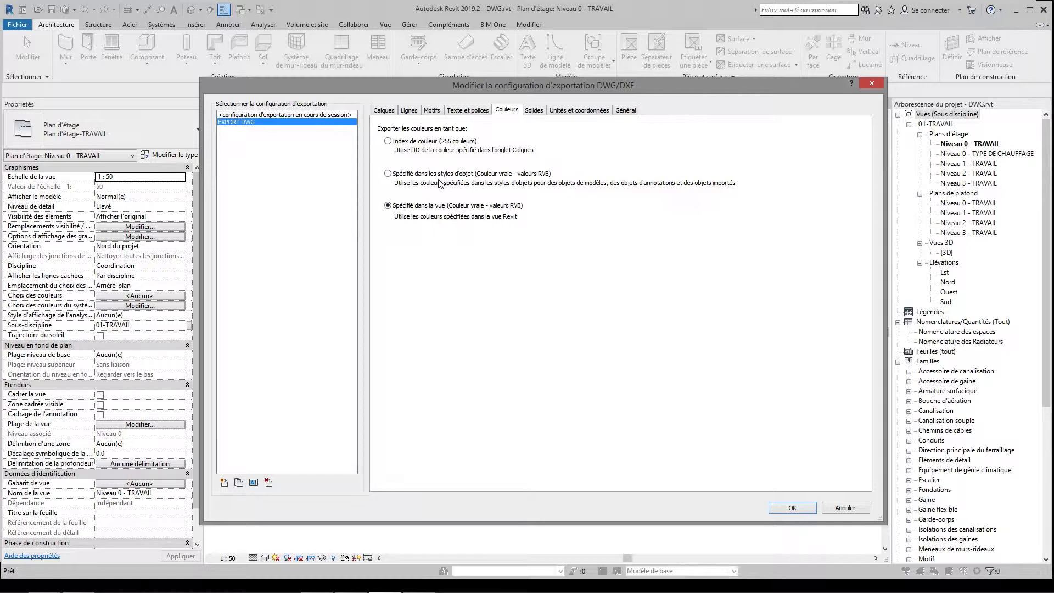
left_click(418, 216)
Check the 3D solids export type, the DWG unit and the coordinate system basis, keeping Projet interne
left_click(535, 110)
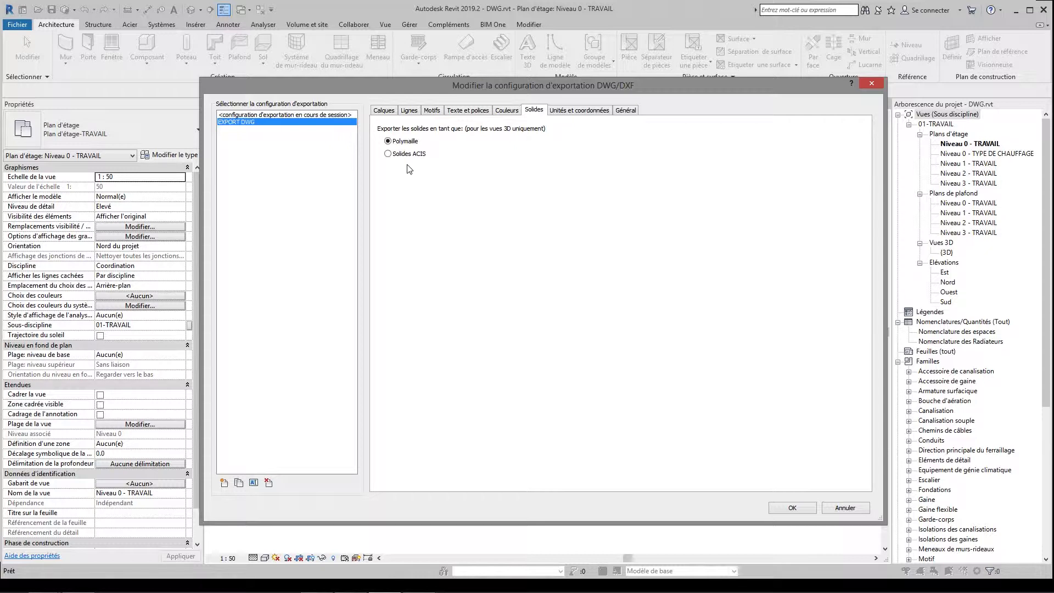
left_click(582, 111)
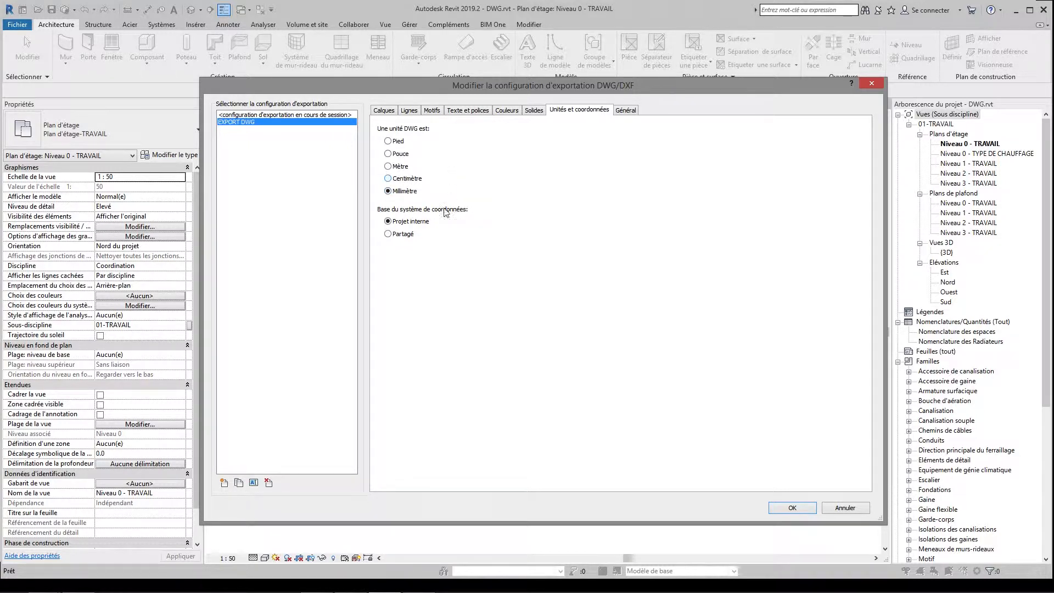
left_click(419, 223)
Review the non-plottable layer text and general options, keep the AutoCAD 2007 file format, and confirm the export configuration
left_click(627, 110)
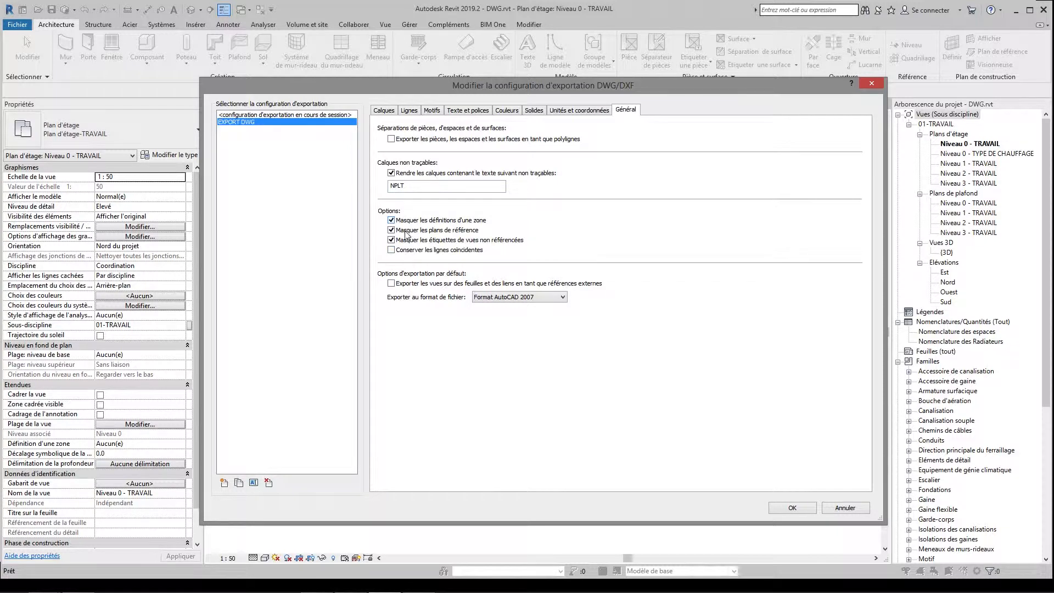
double_click(408, 185)
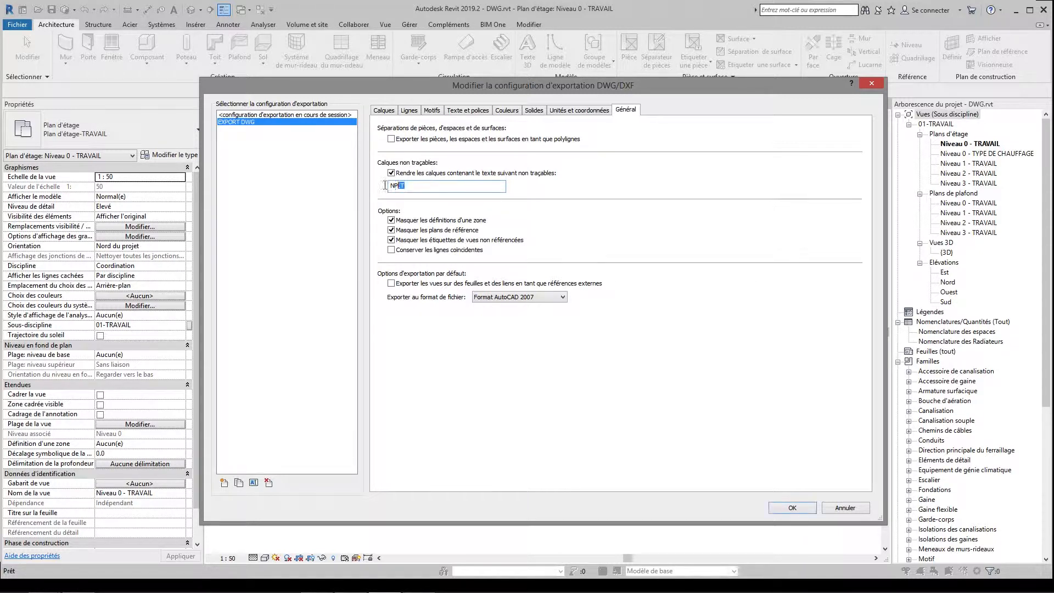
left_click(422, 184)
left_click(505, 298)
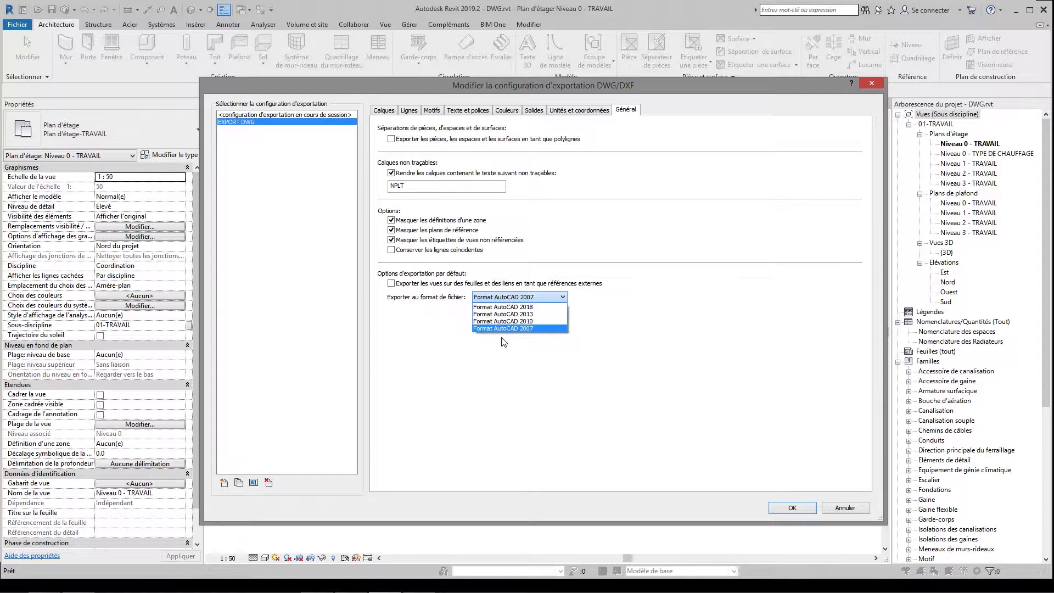
left_click(501, 378)
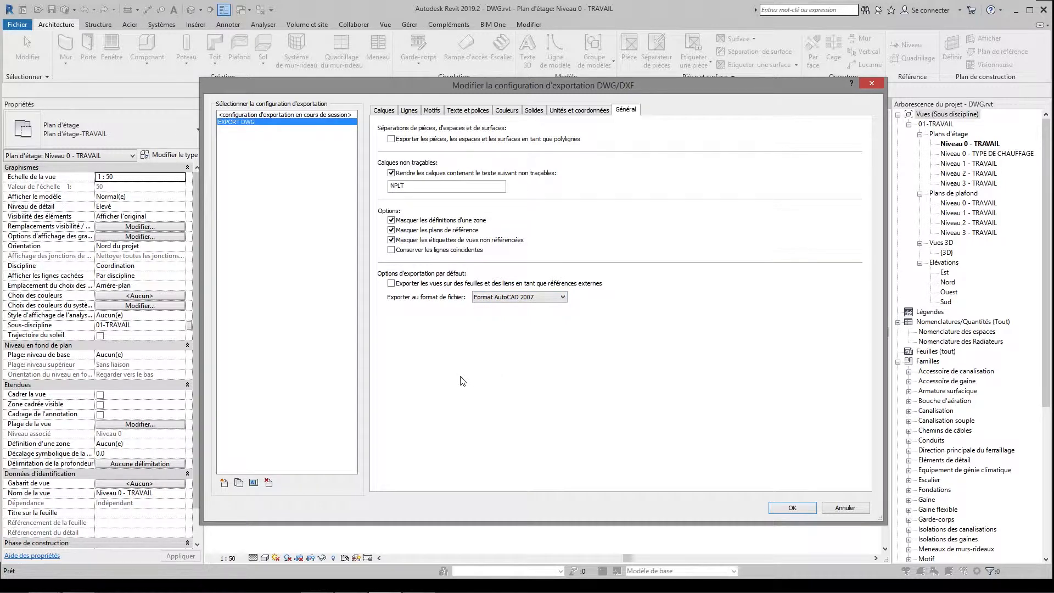
left_click(794, 508)
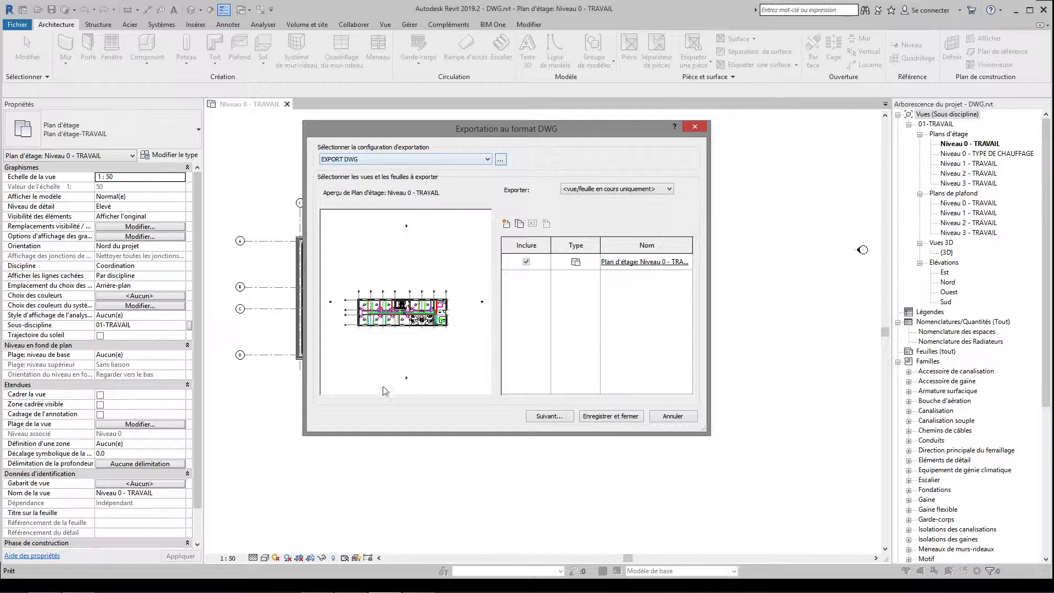
Export the view to the REVIT MEP CVC-S folder as an AutoCAD 2007 DWG named DWG - Plan d'étage - Niveau 0 - TRAVAIL
left_click(549, 416)
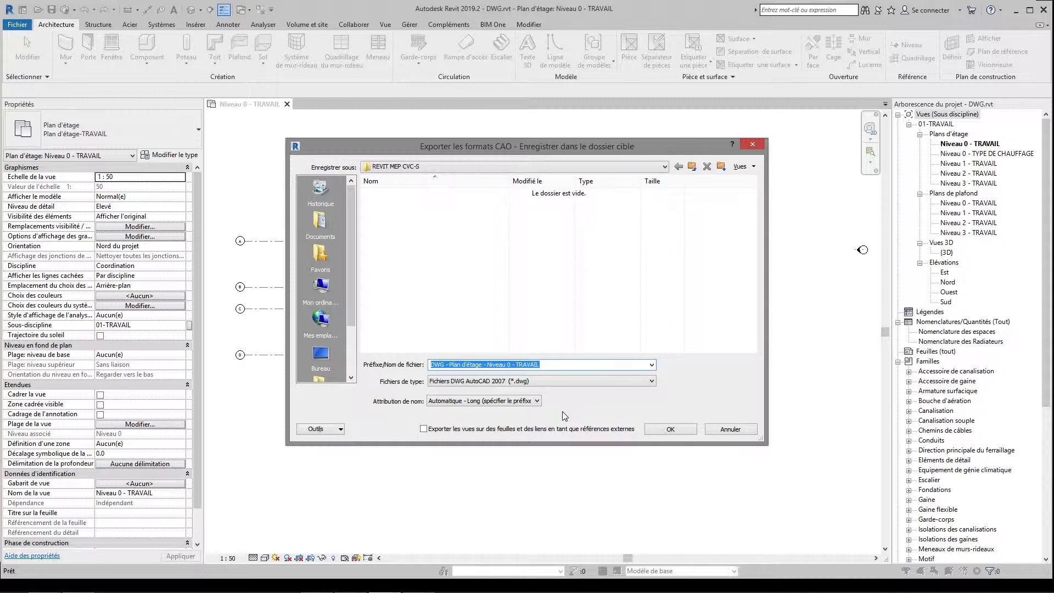
left_click(556, 366)
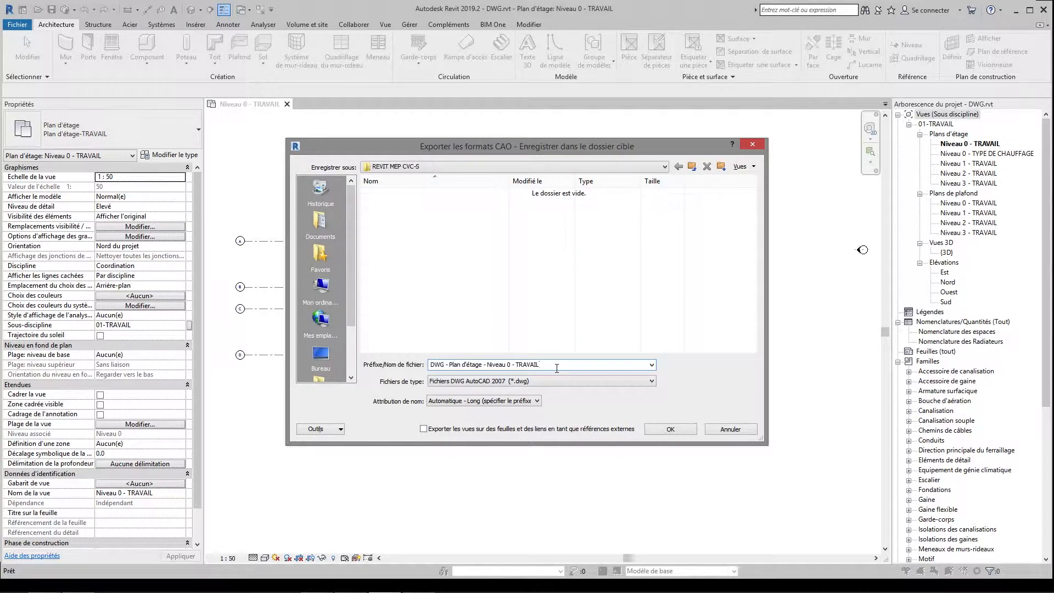
left_click(675, 427)
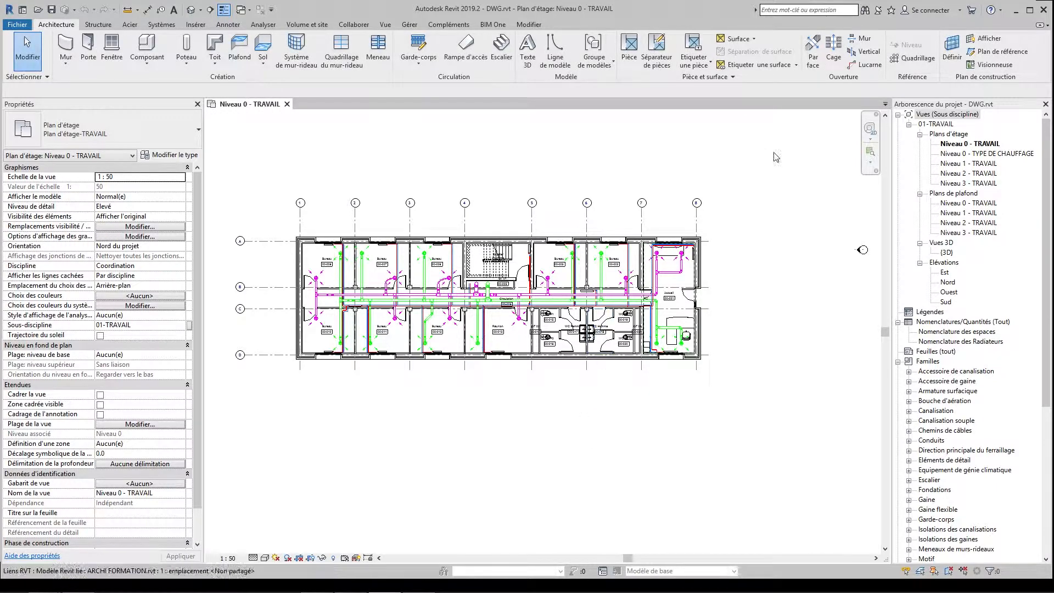
Clear the open windows from the desktop and launch AutoCAD 2016 - Français (French) from the BDS 2016 folder
left_click(1015, 10)
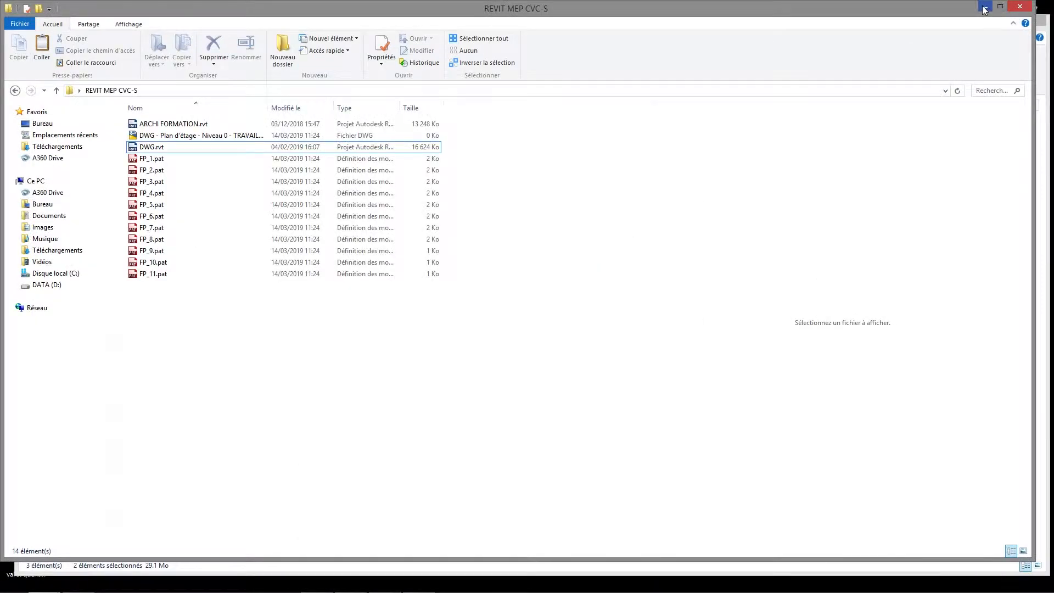
left_click(1017, 8)
left_click(992, 8)
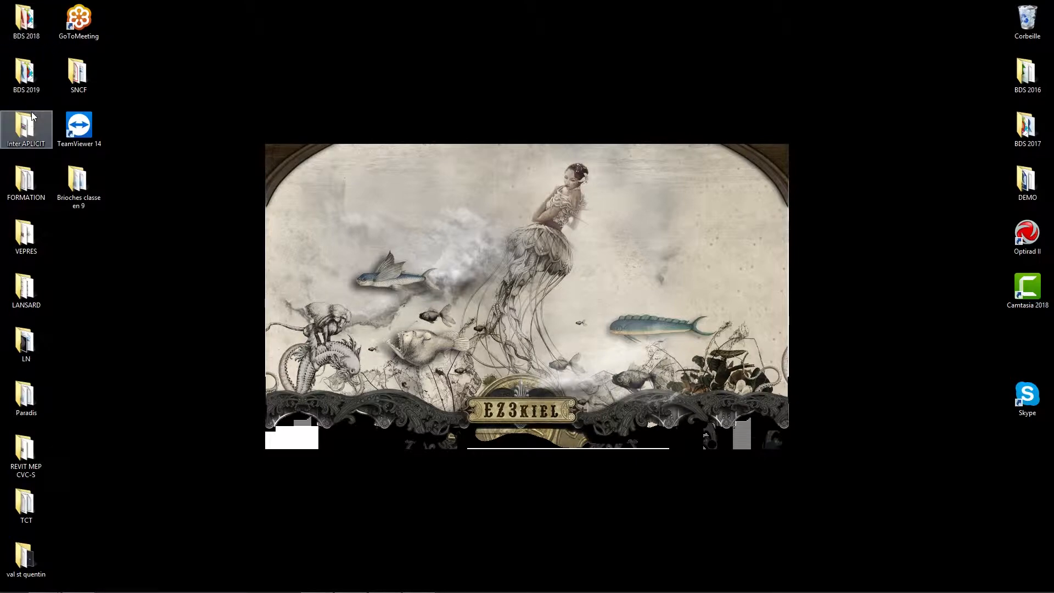
double_click(1033, 83)
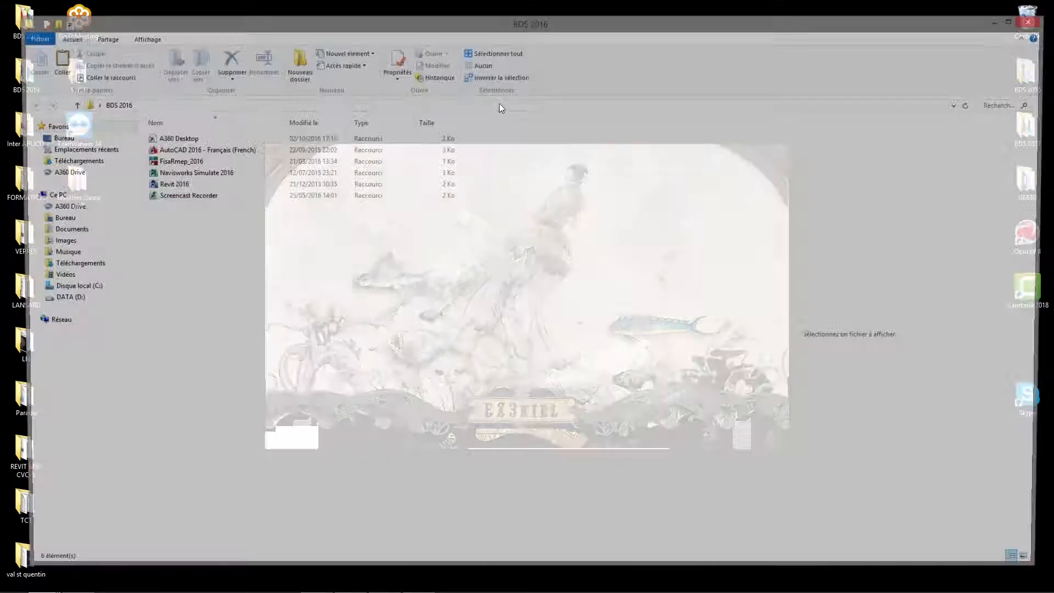
double_click(185, 150)
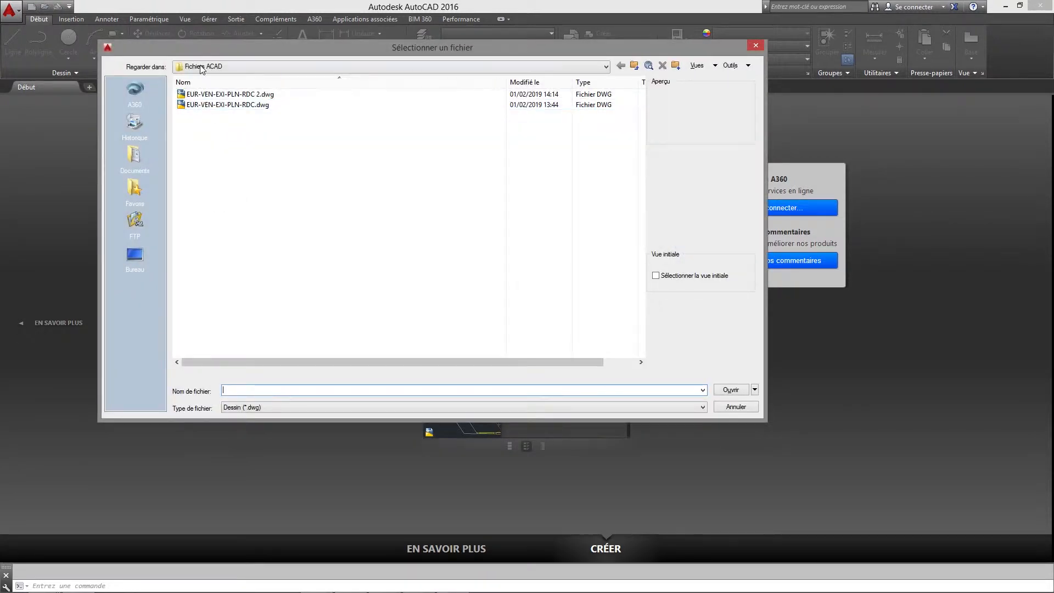
Open DWG - Plan d'étage - Niveau 0 - TRAVAIL.dwg from the REVIT MEP CVC-S folder on the desktop
left_click(201, 66)
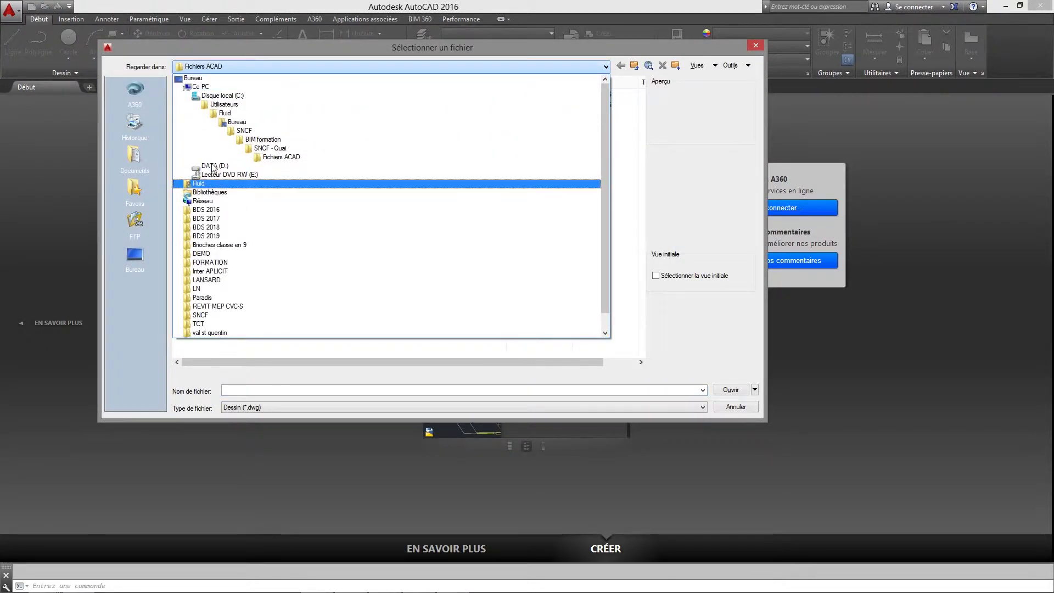
left_click(202, 79)
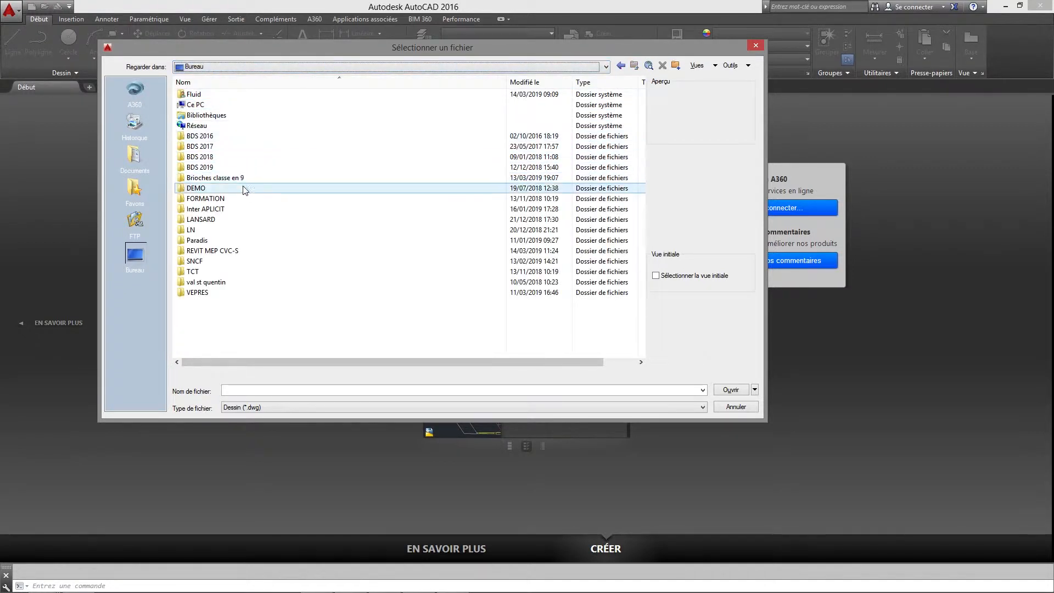
double_click(215, 253)
left_click(220, 95)
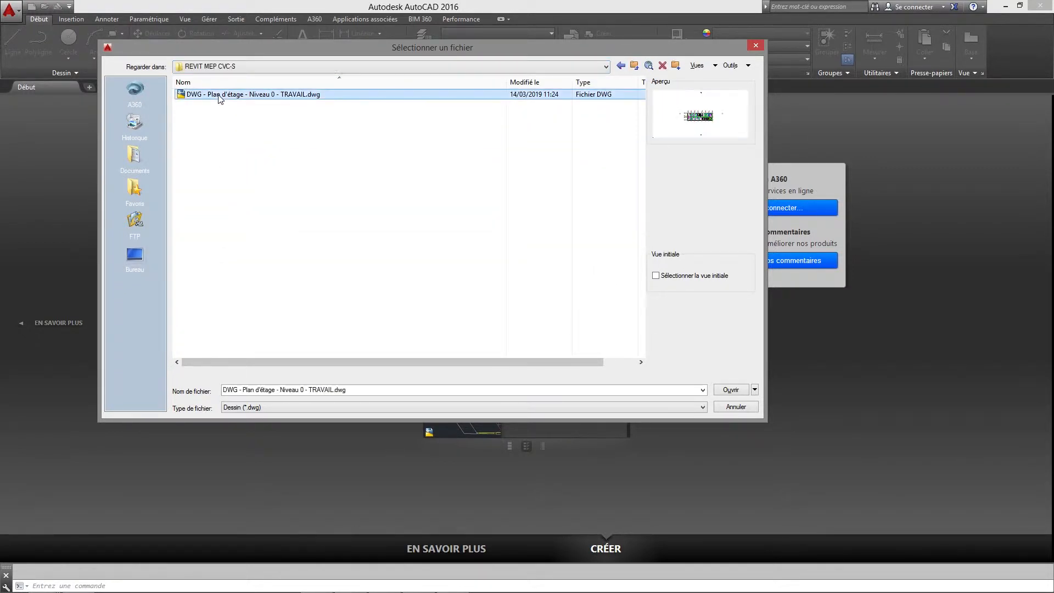
left_click(724, 391)
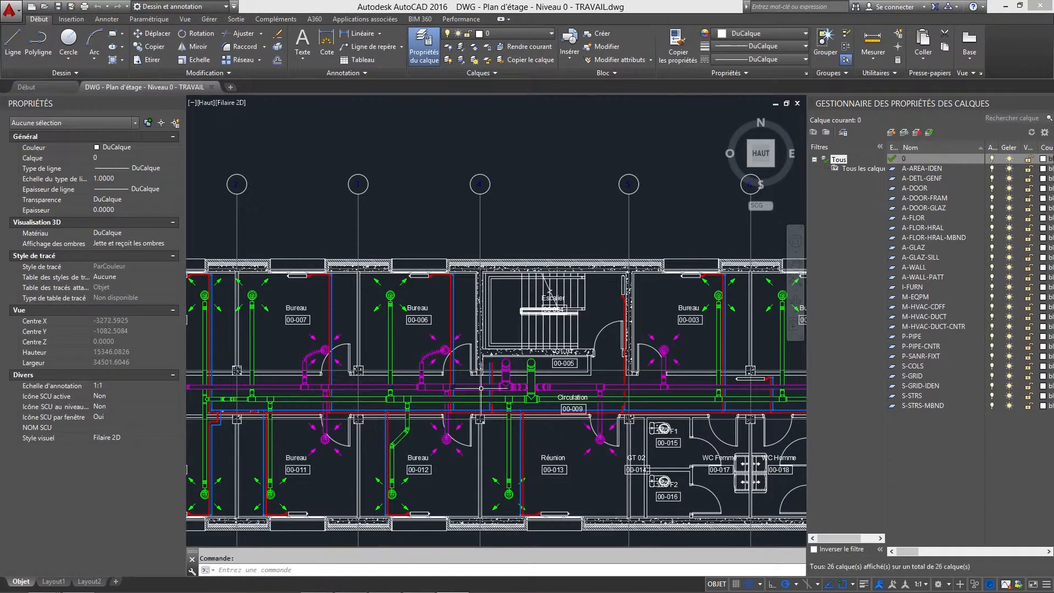
Examine the exported floor plan in AutoCAD, checking the duct and pipe colors across the offices and the Accueil area
scroll(423, 383, "down", 3)
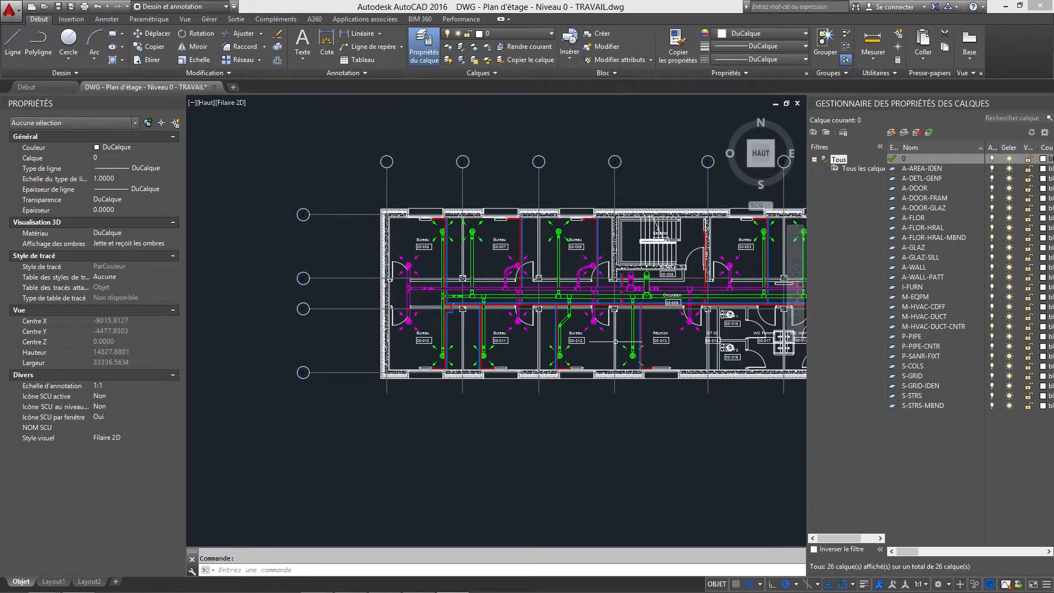
middle_click_drag(616, 342, 466, 343)
middle_click_drag(566, 356, 471, 349)
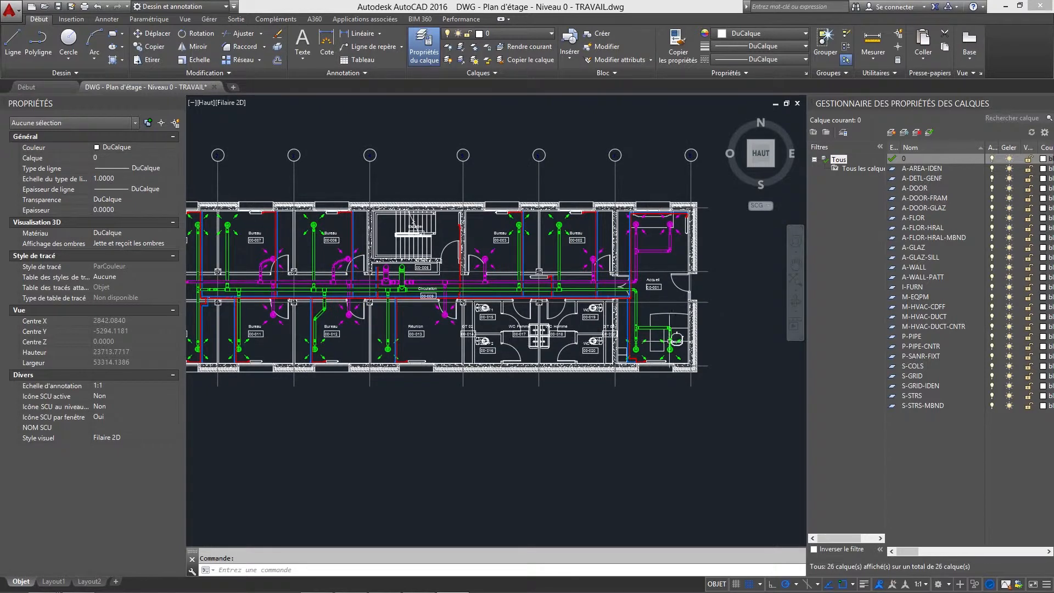
scroll(661, 343, "up", 6)
middle_click_drag(595, 220, 606, 343)
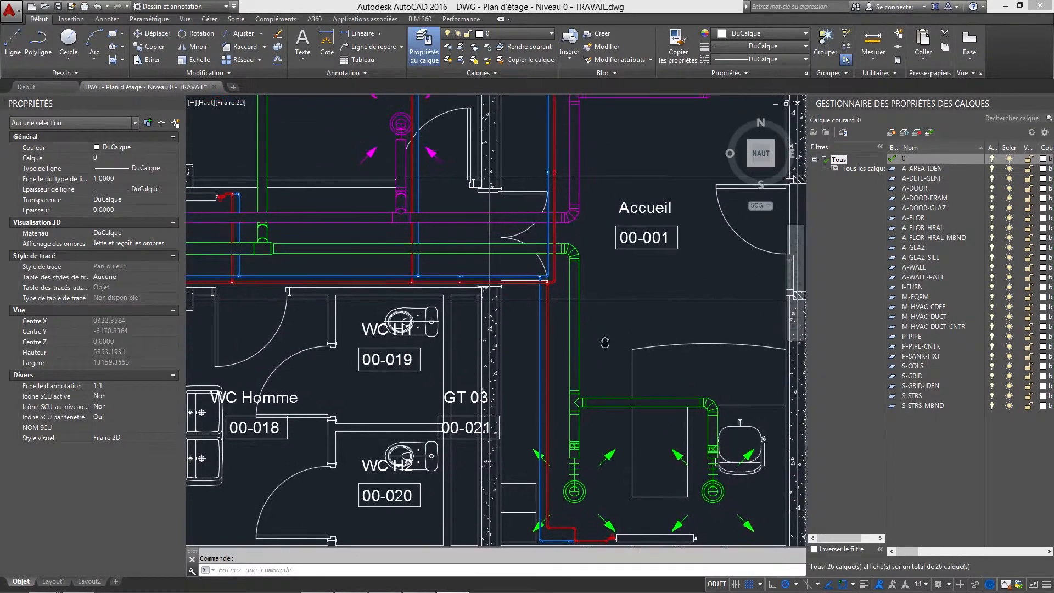
middle_click_drag(608, 301, 572, 363)
middle_click_drag(570, 222, 582, 250)
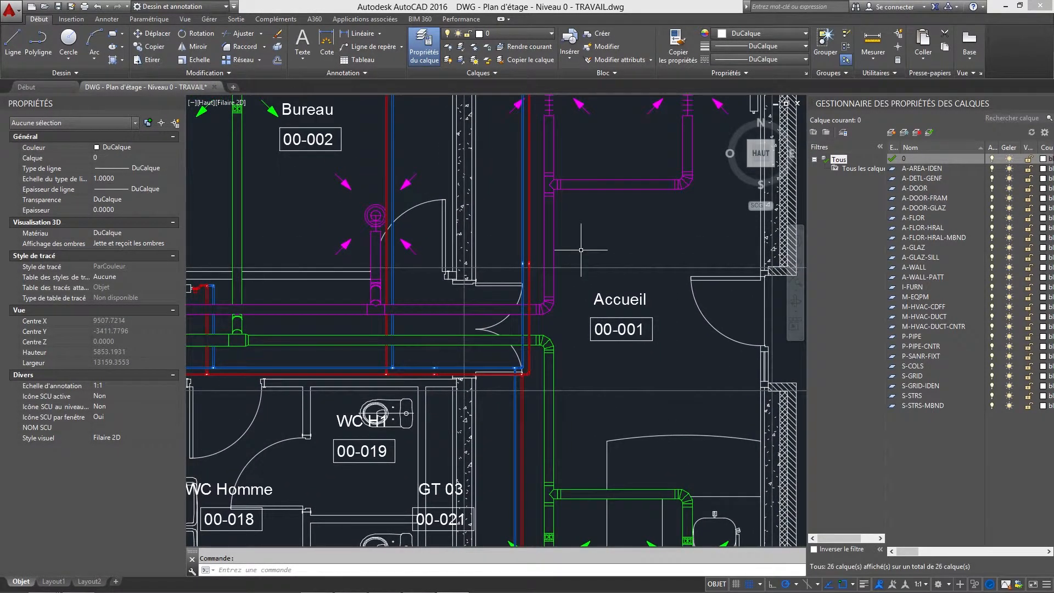
scroll(581, 250, "down", 6)
middle_click_drag(385, 302, 511, 338)
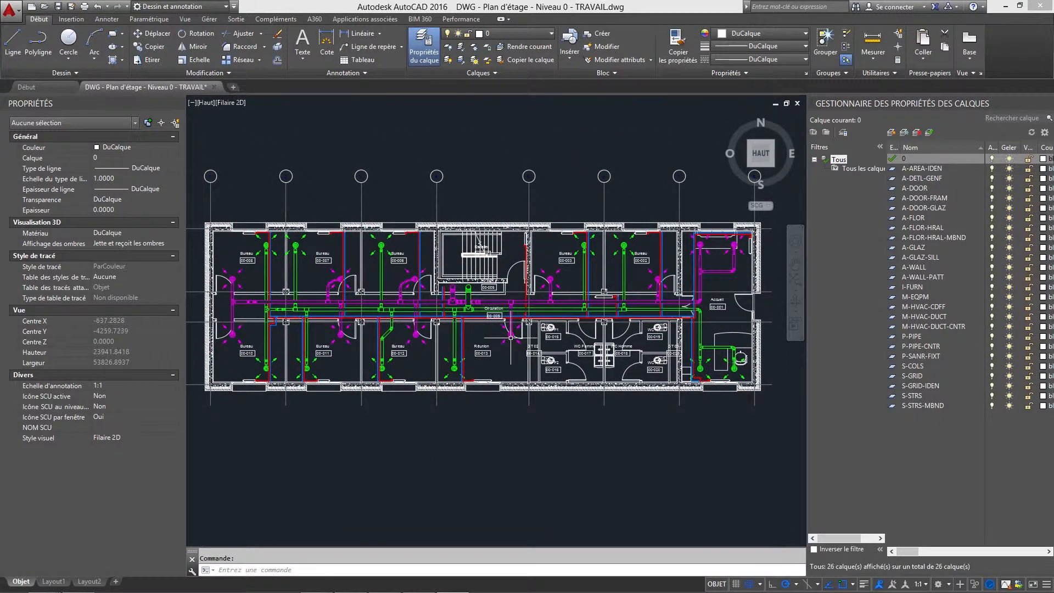